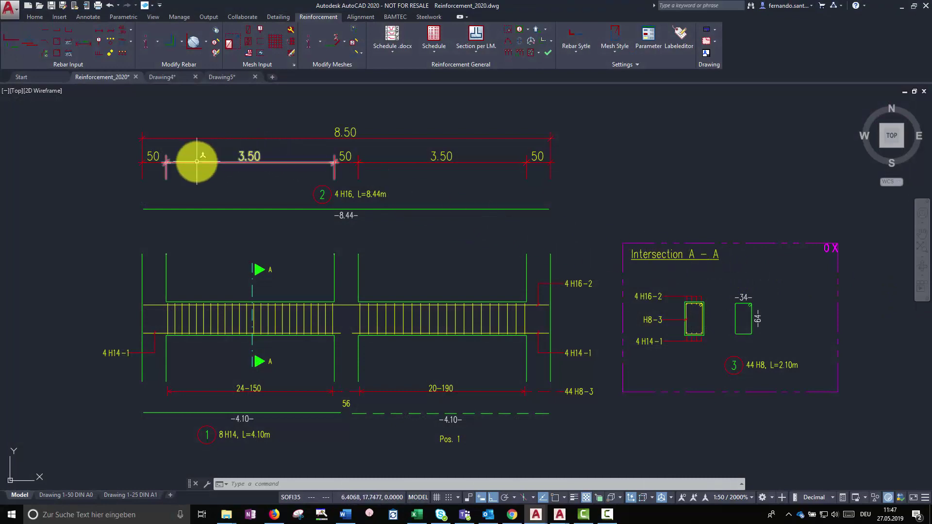
Add an angle hook at the left end of the position 1 bar shape below the beam.
left_click(259, 511)
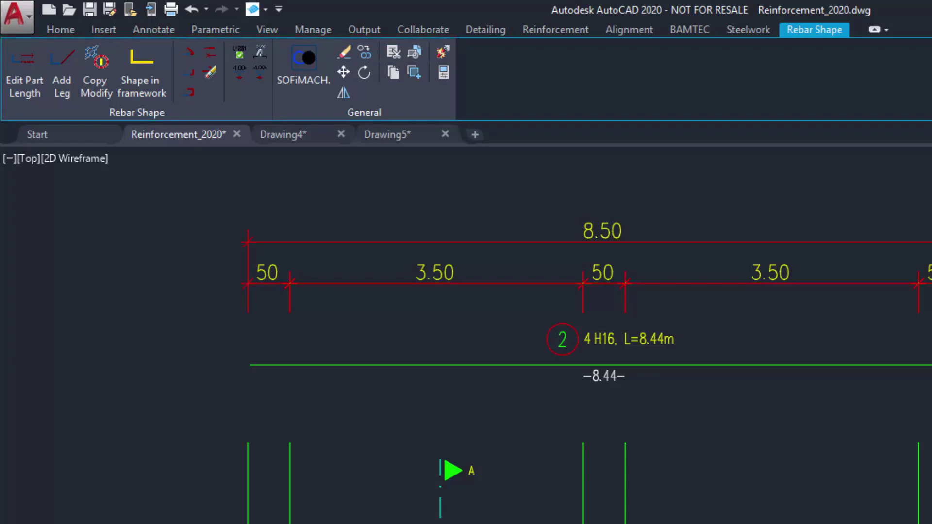
left_click(358, 523)
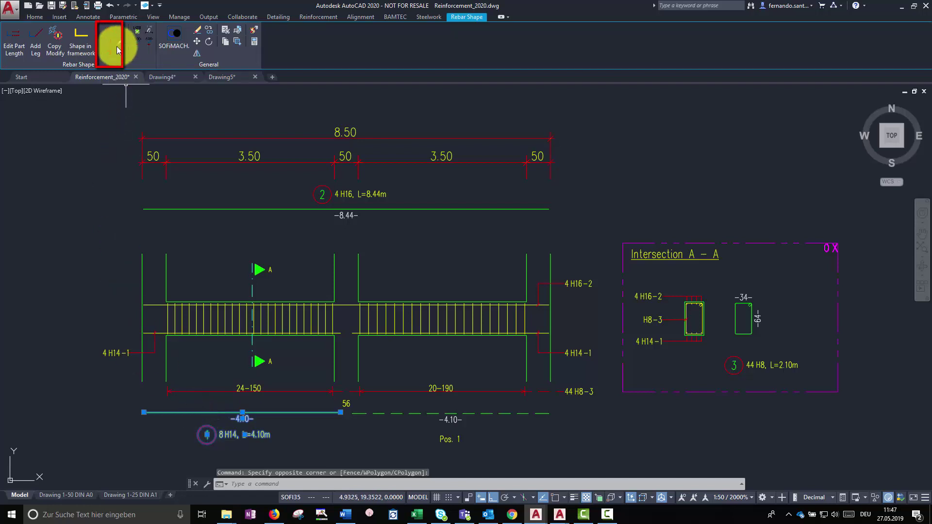
left_click(111, 44)
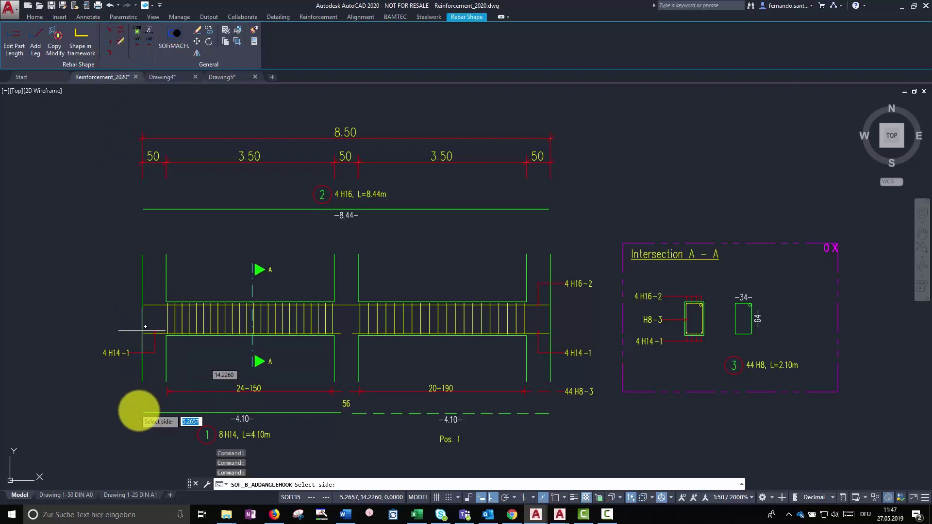
left_click(140, 398)
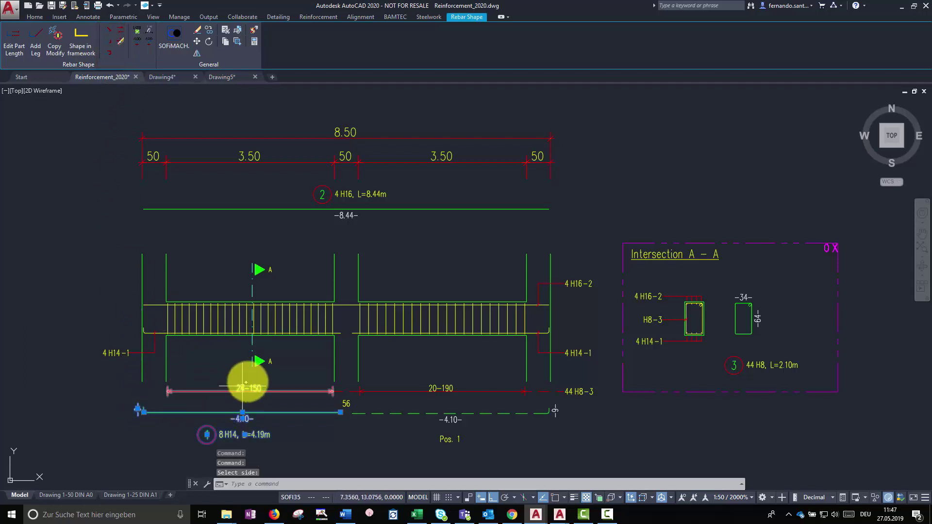
key("Escape")
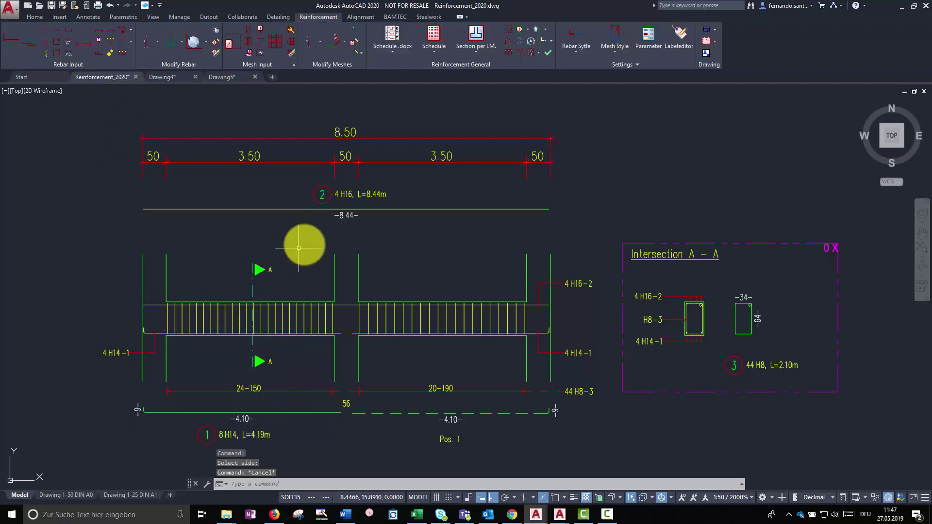
Add downward legs to both ends of the position 2 bar, about 73 cm at the right and about 69 cm at the left.
left_click(291, 208)
left_click(127, 186)
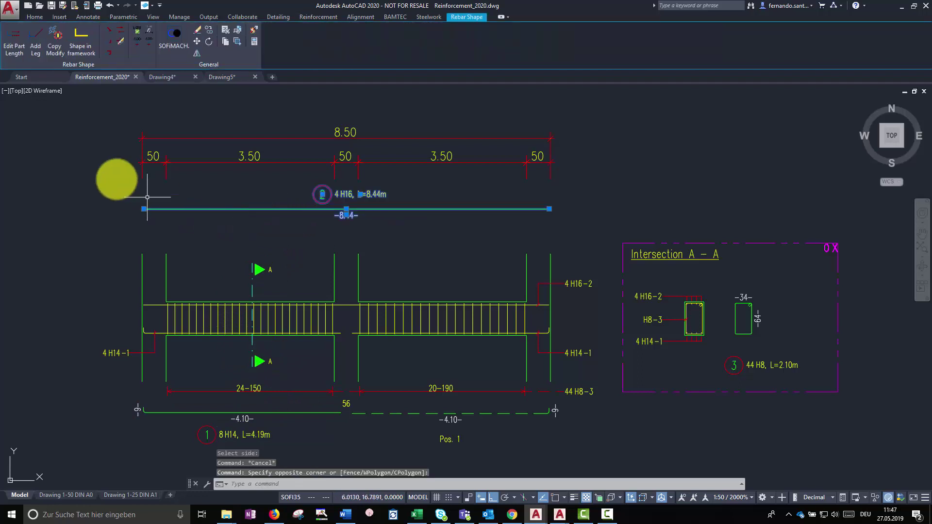
left_click(35, 54)
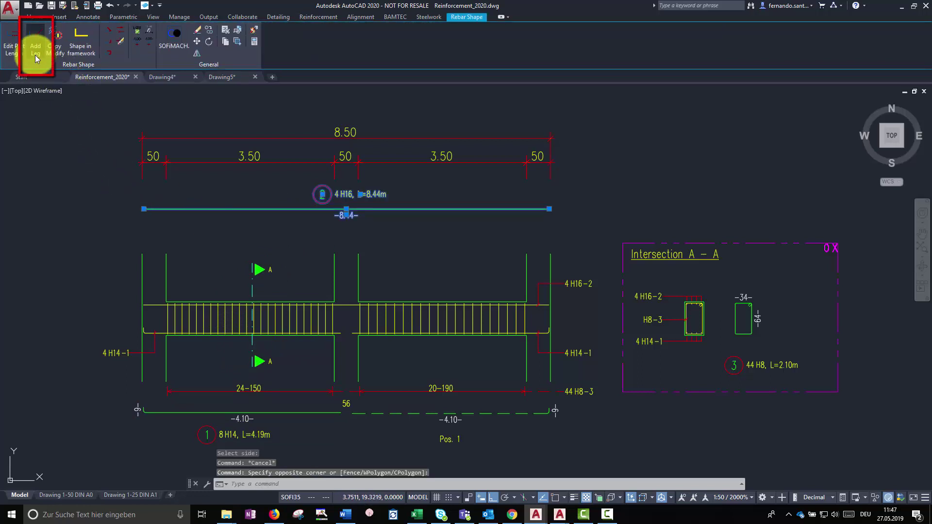
left_click(558, 244)
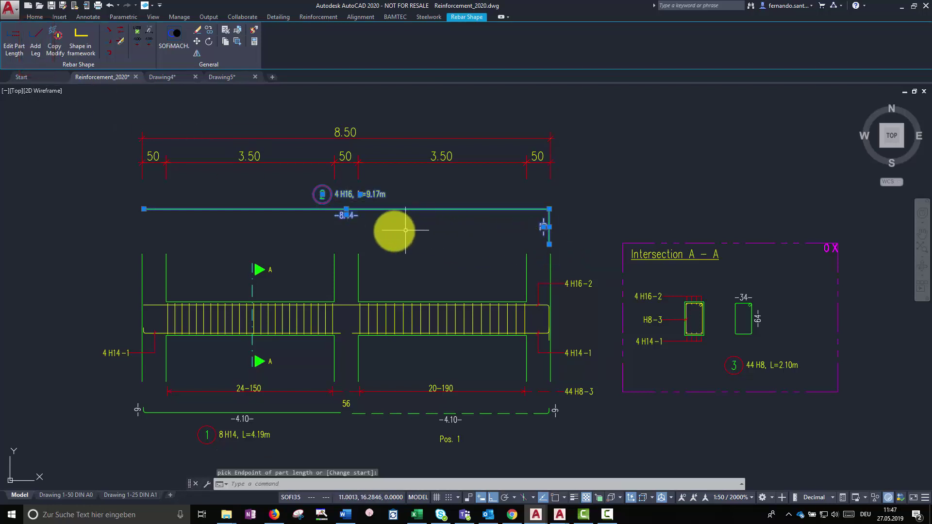
left_click(35, 46)
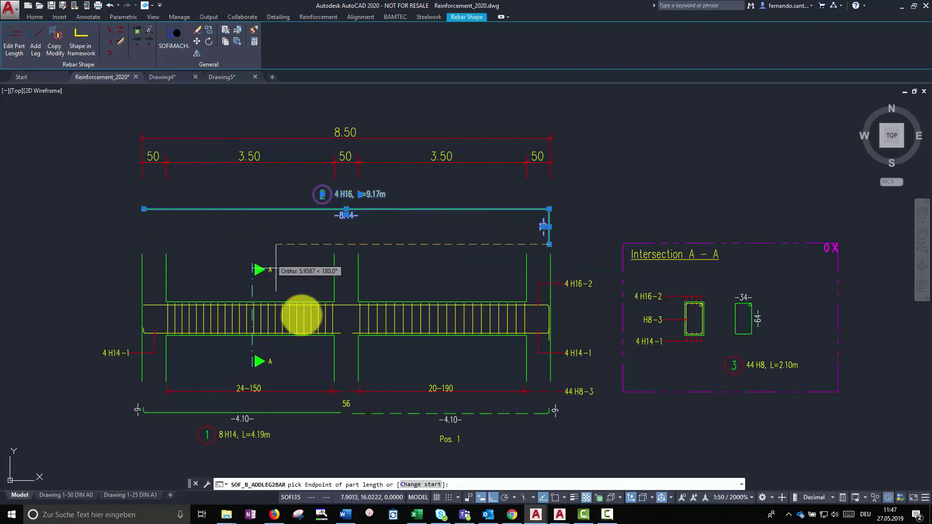
left_click(414, 485)
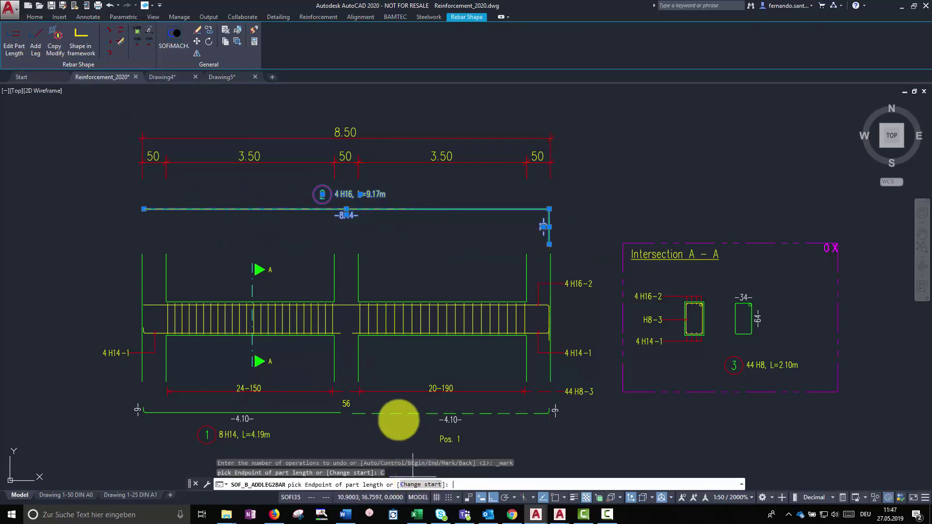
left_click(155, 239)
key("Escape")
Shorten the position 2 bar's legs in the beam elevation to about 34 cm at the left and about 36 cm at the right.
left_click(145, 330)
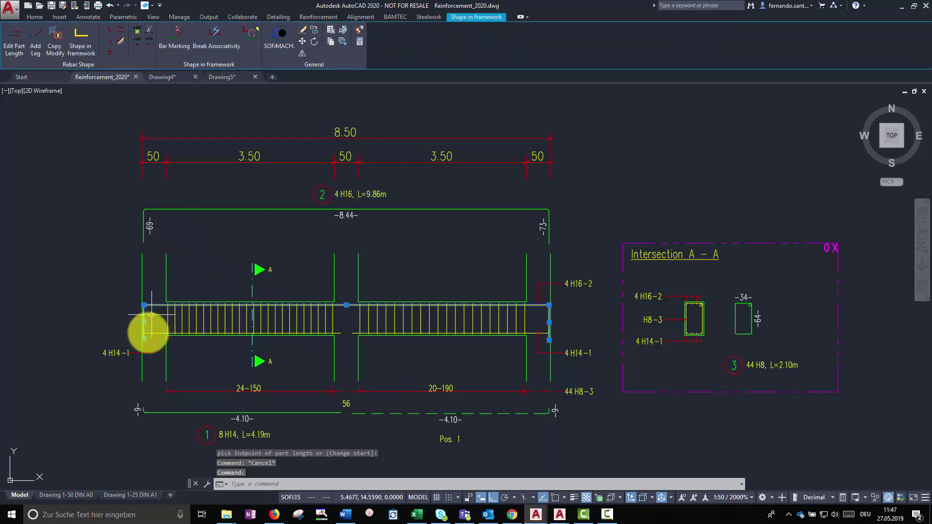
scroll(146, 337, "up", 5)
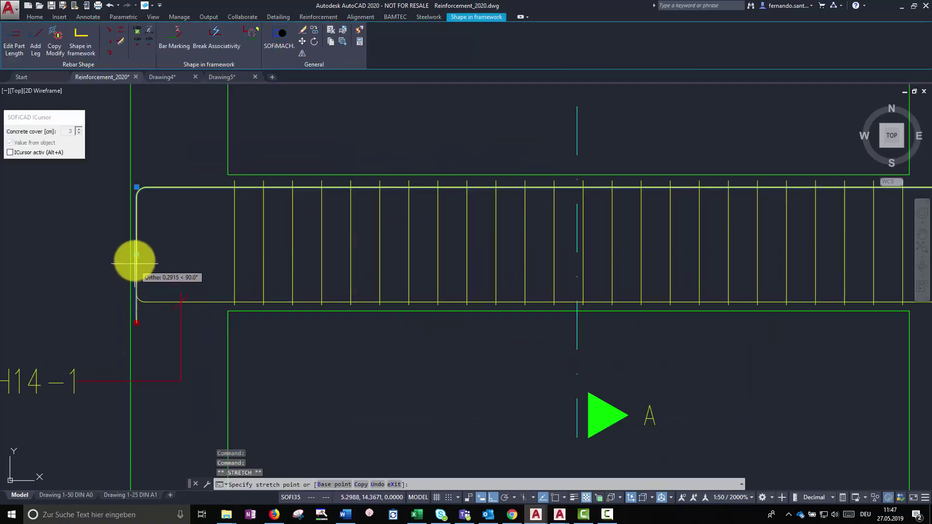
left_click(204, 247)
scroll(204, 247, "down", 4)
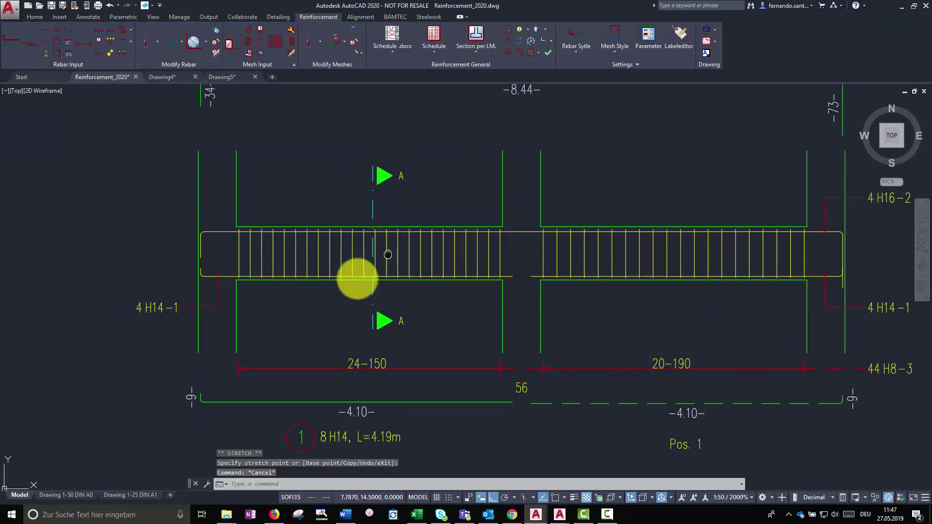
scroll(680, 301, "up", 1)
left_click(751, 291)
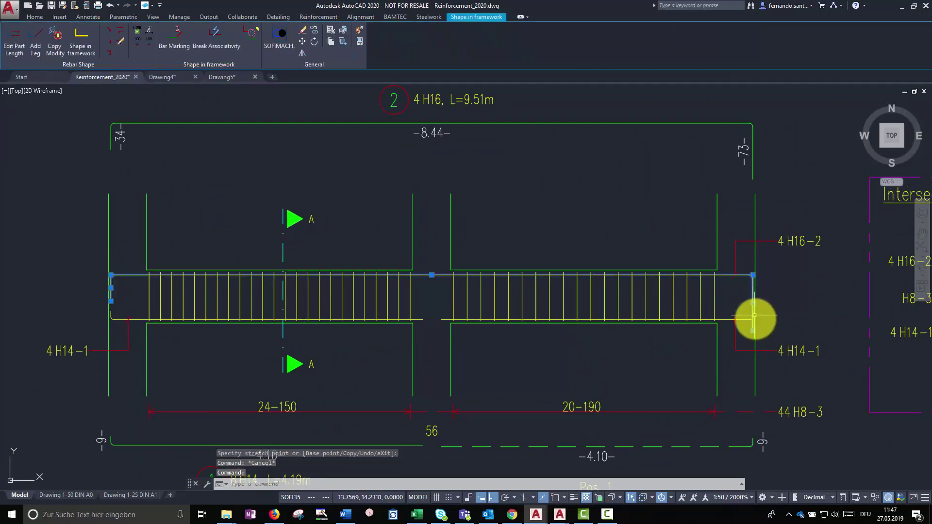
left_click_drag(752, 330, 827, 274)
key("Escape")
Set both leg lengths of the position 2 bar to 0.45 m with Edit Part Length.
left_click(551, 97)
left_click(535, 182)
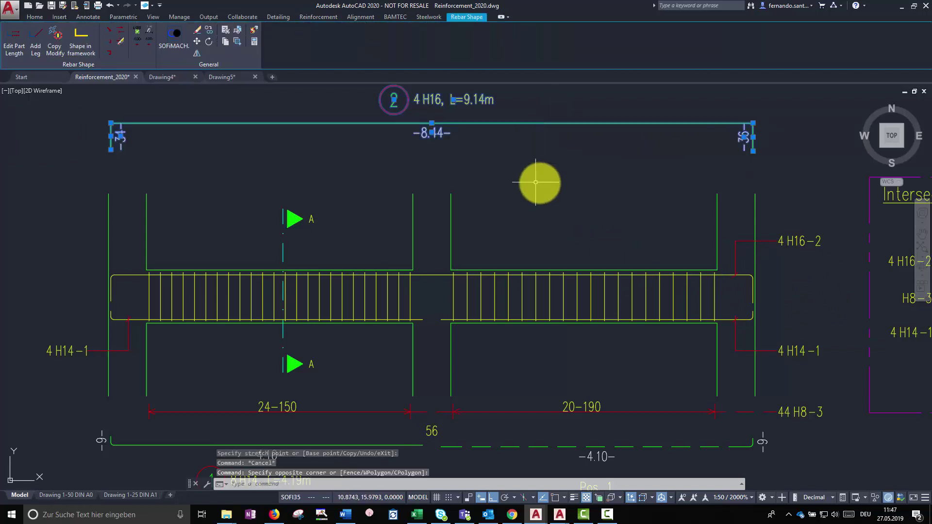
left_click(14, 39)
left_click(110, 142)
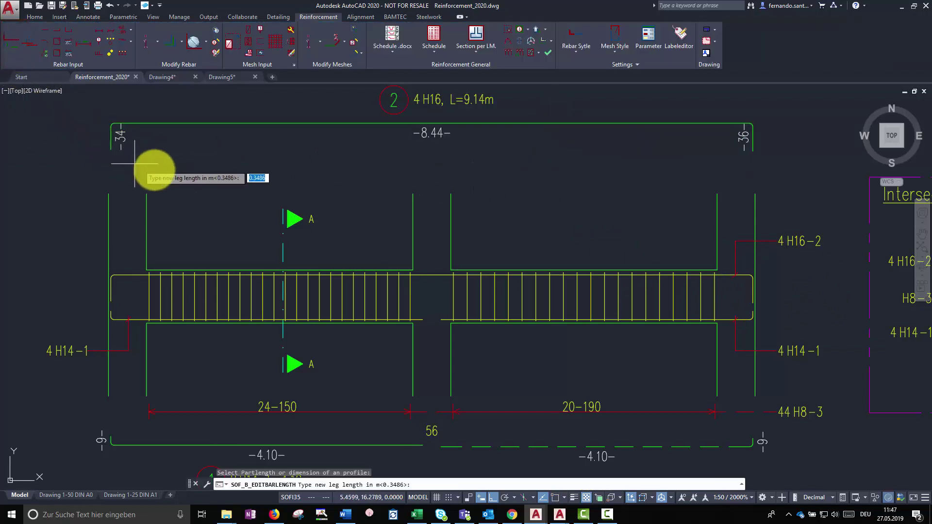
type(".45")
key("Return")
left_click(751, 146)
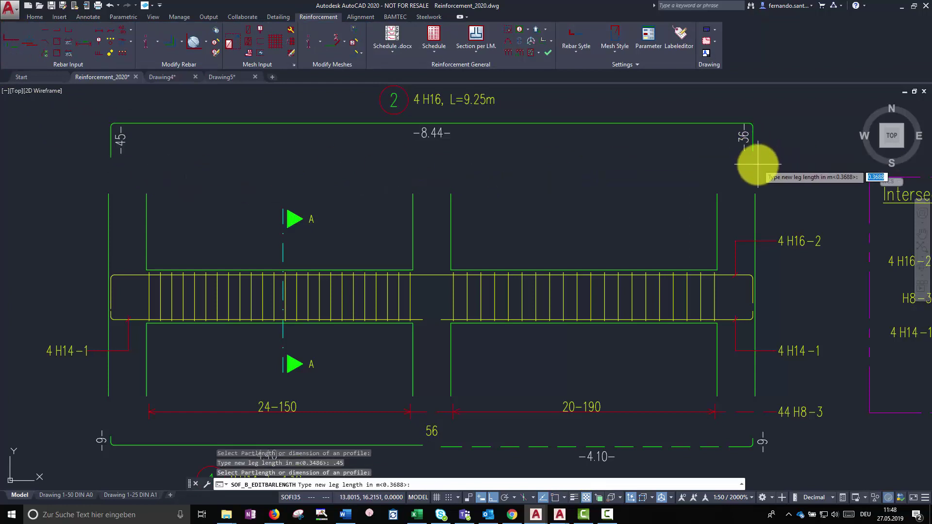
type(".45")
key("Return")
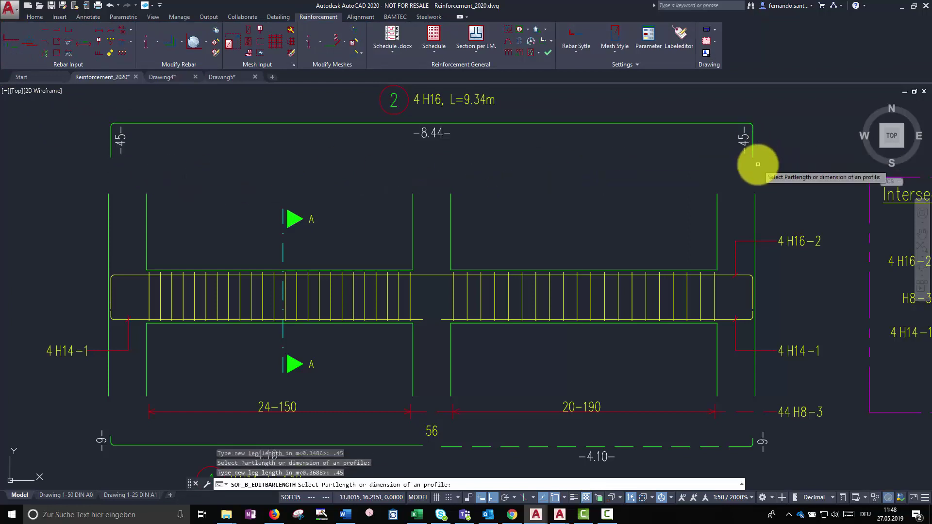
key("Escape")
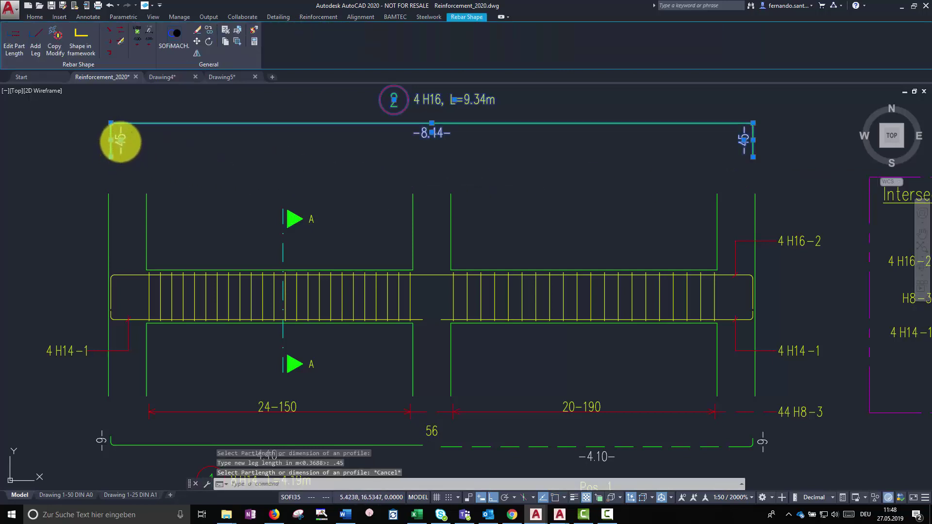
Move the two leg dimension texts of the position 2 bar to the outer side of each leg.
left_click(120, 140)
left_click(98, 140)
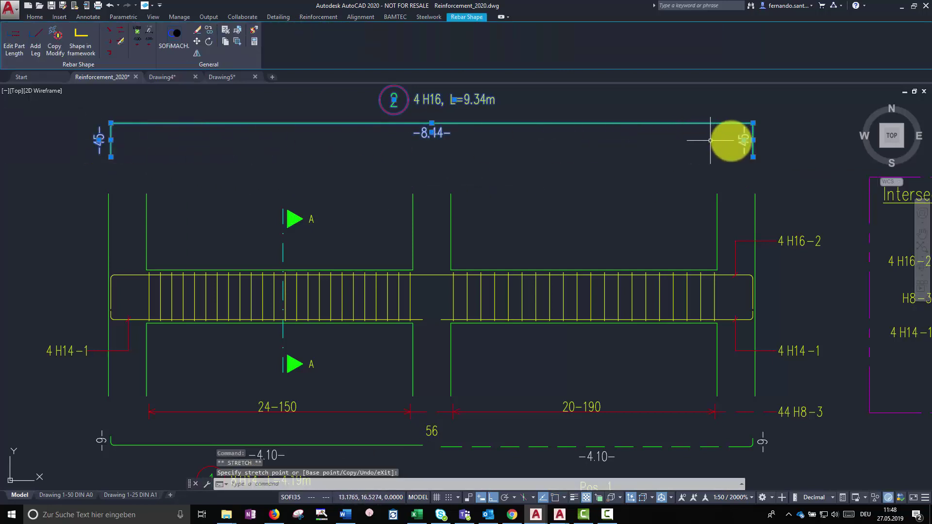
left_click(752, 141)
left_click(763, 142)
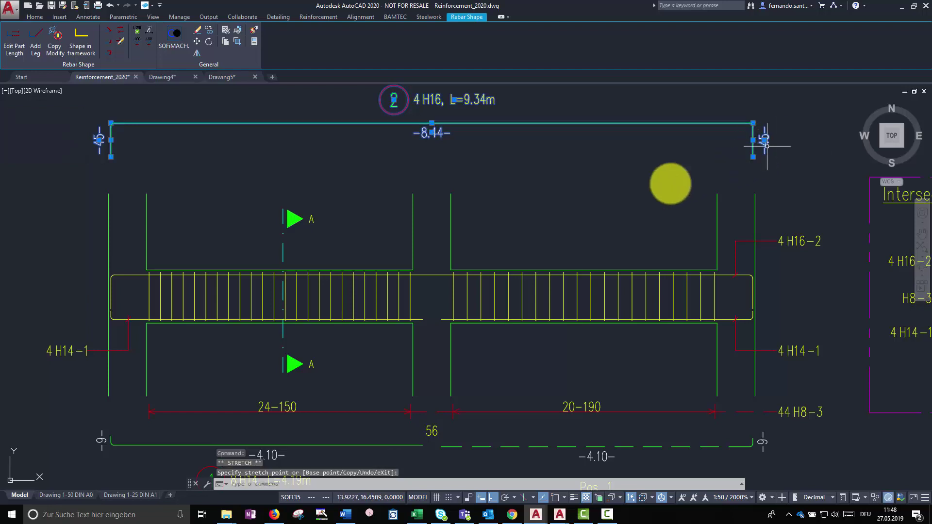
key("Escape")
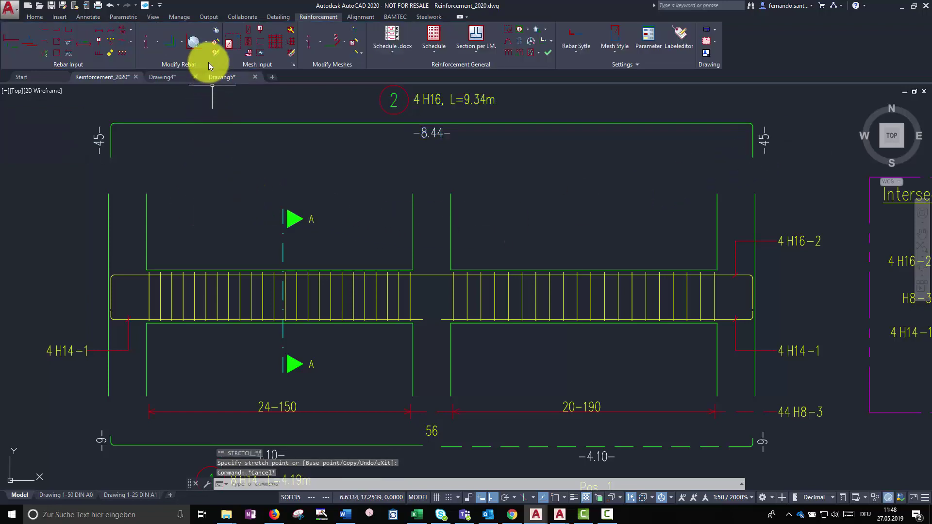
Apply a bar bending diameter of 15 ds with a mandrel symbol at the position 2 bar's left bend and place its label beneath it.
left_click(208, 46)
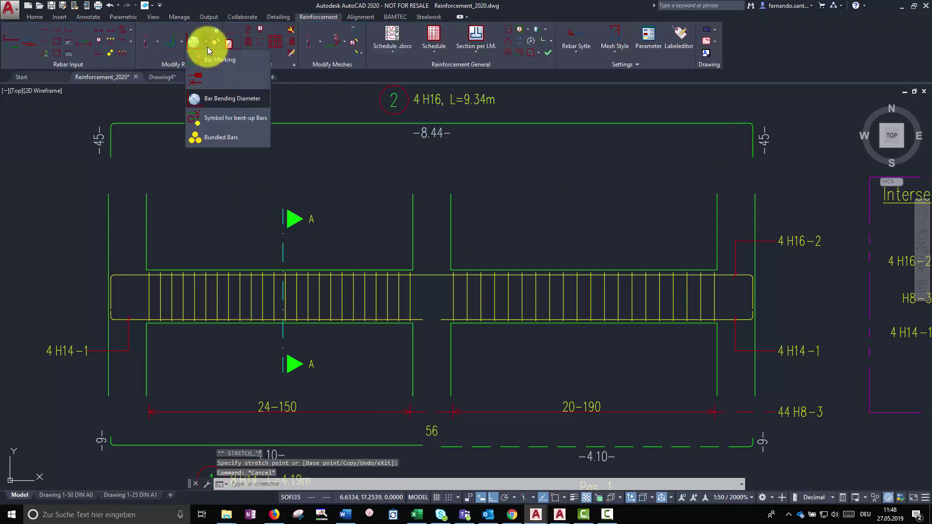
left_click(258, 98)
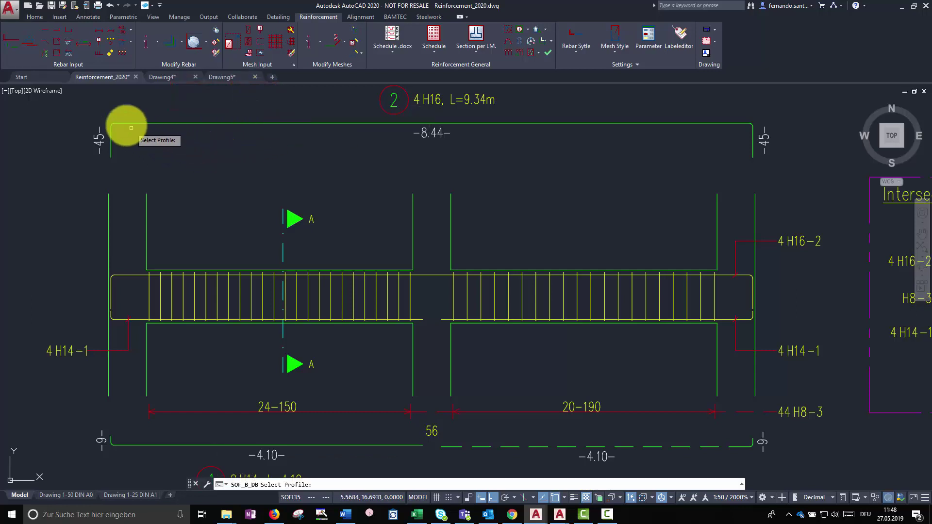
left_click(117, 123)
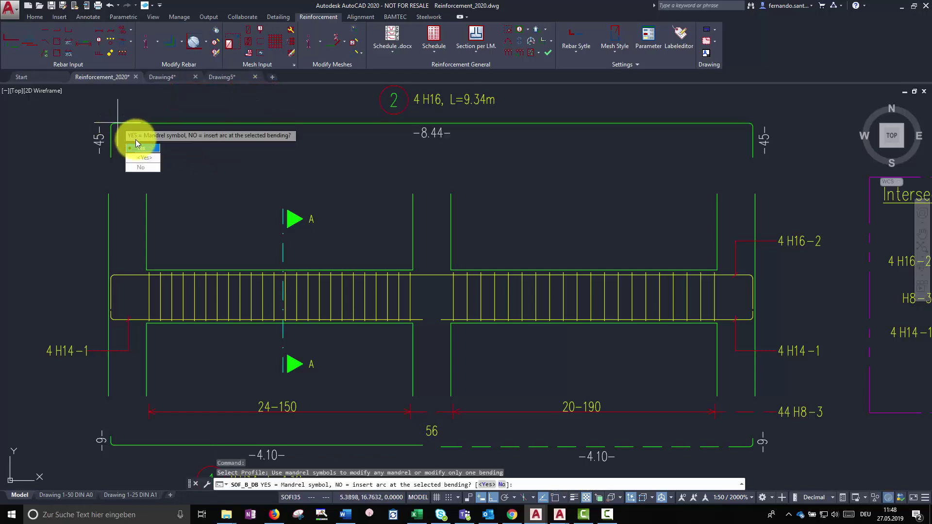
left_click(153, 152)
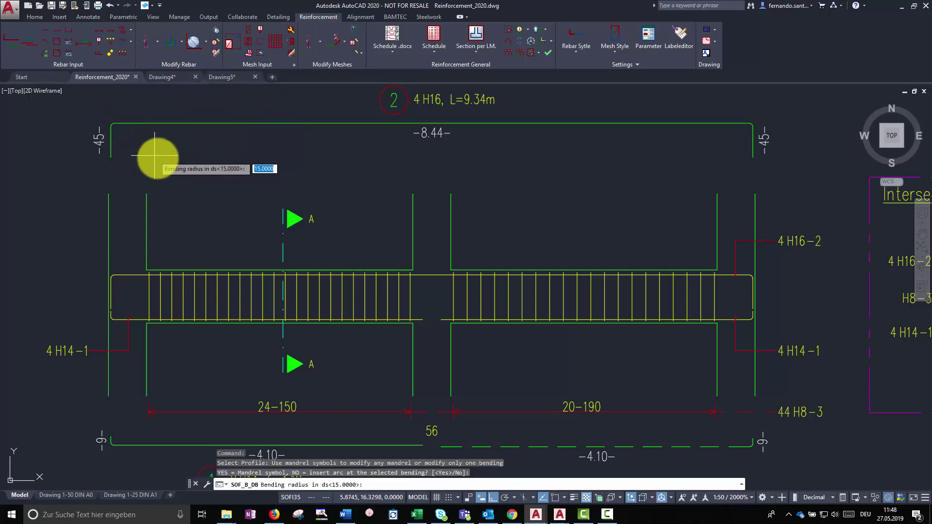
key("Return")
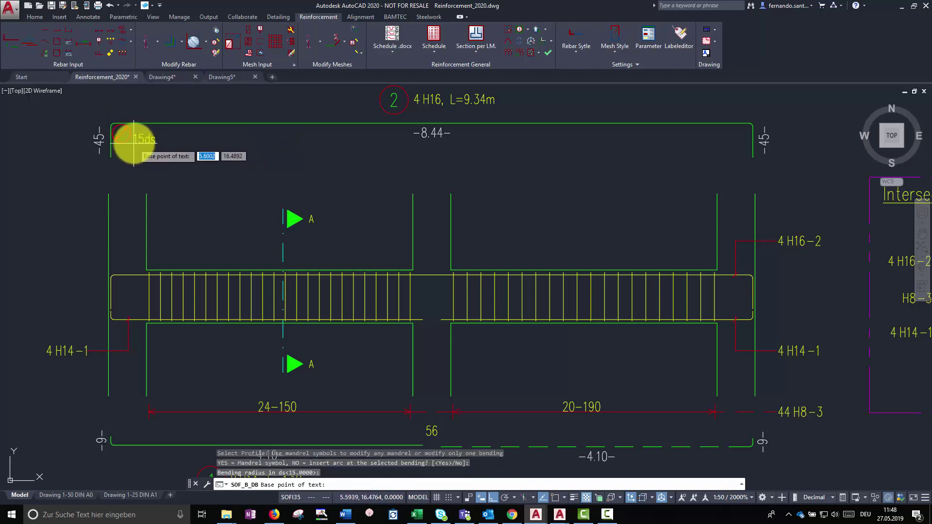
left_click(135, 142)
key("Return")
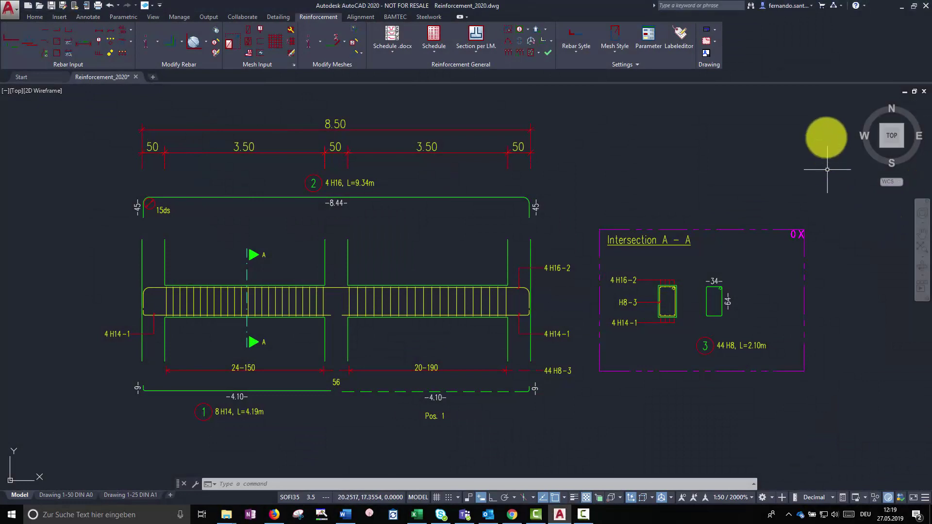
Copy the complete beam drawing, including Intersection A-A, about 7.05 m straight up with Ortho on.
left_click(832, 102)
left_click(94, 416)
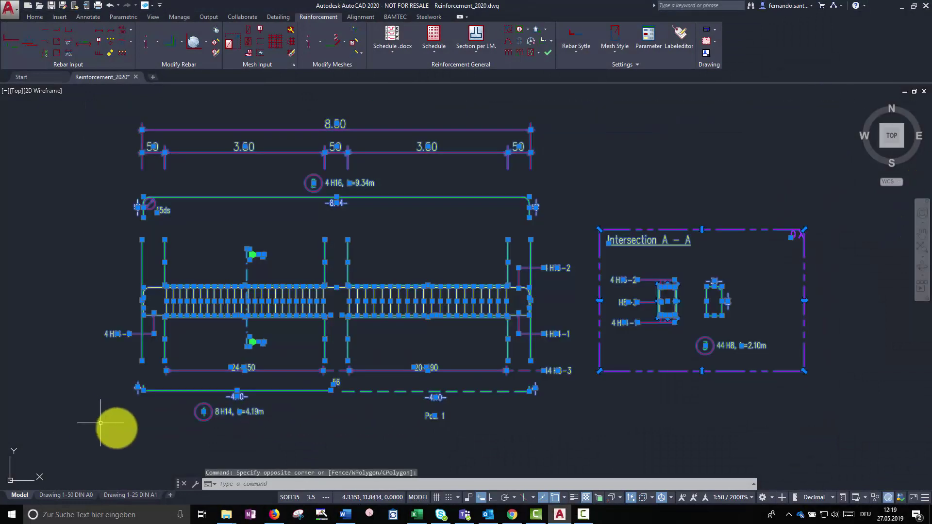
right_click(199, 436)
left_click(237, 279)
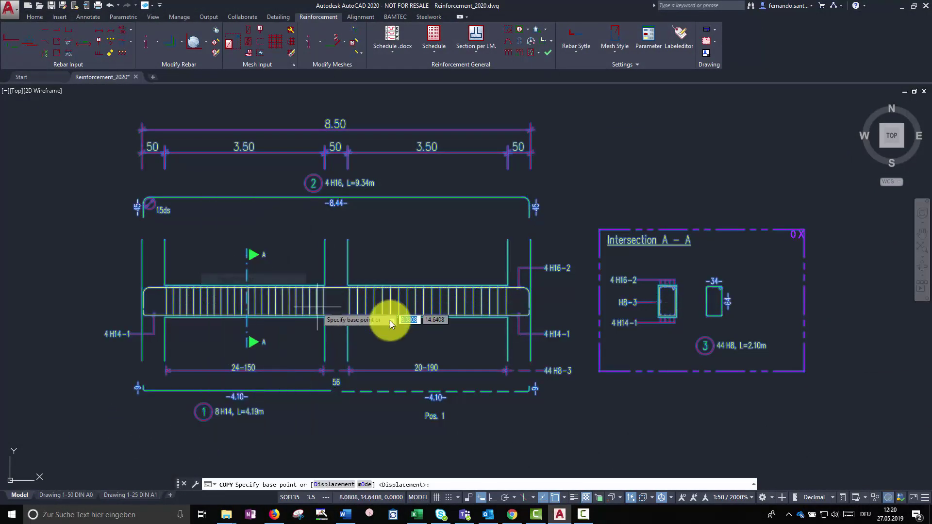
left_click(584, 402)
scroll(583, 402, "down", 3)
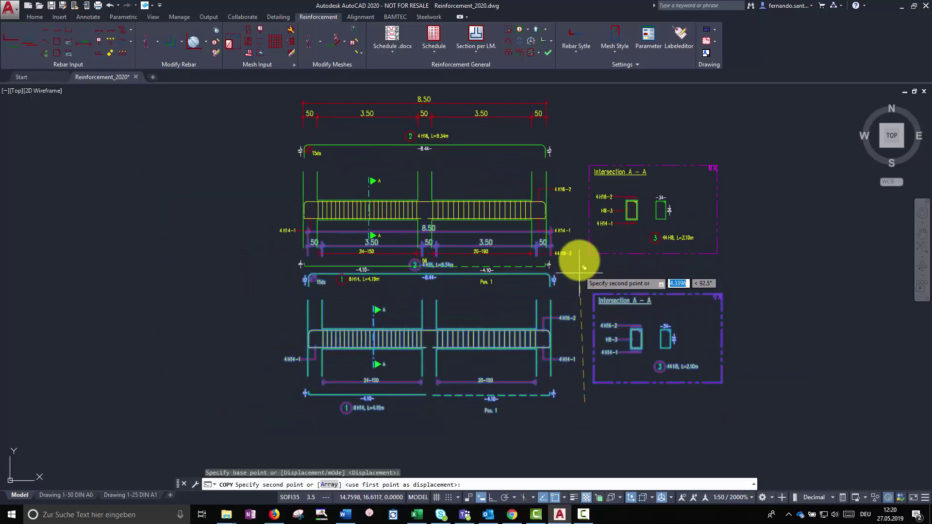
middle_click_drag(572, 260, 578, 308)
key("F8")
left_click(576, 253)
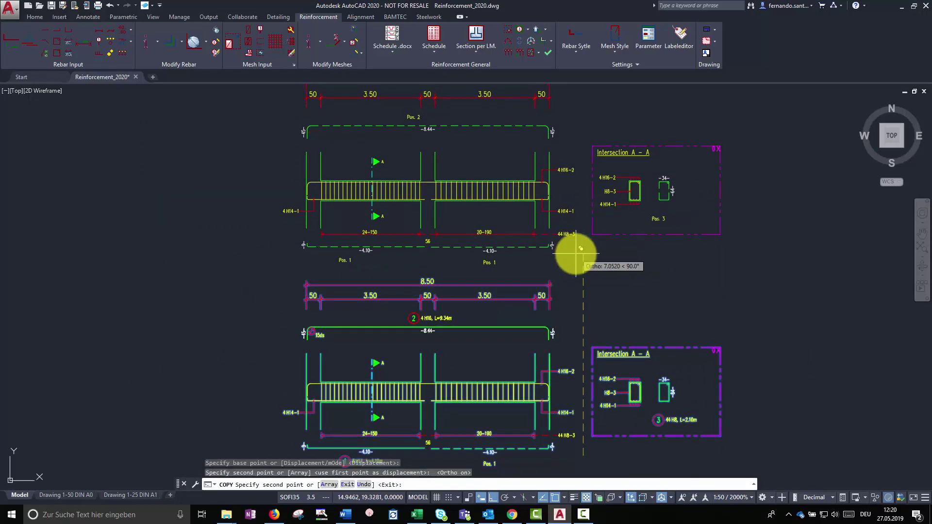
key("Escape")
middle_click_drag(578, 253, 601, 279)
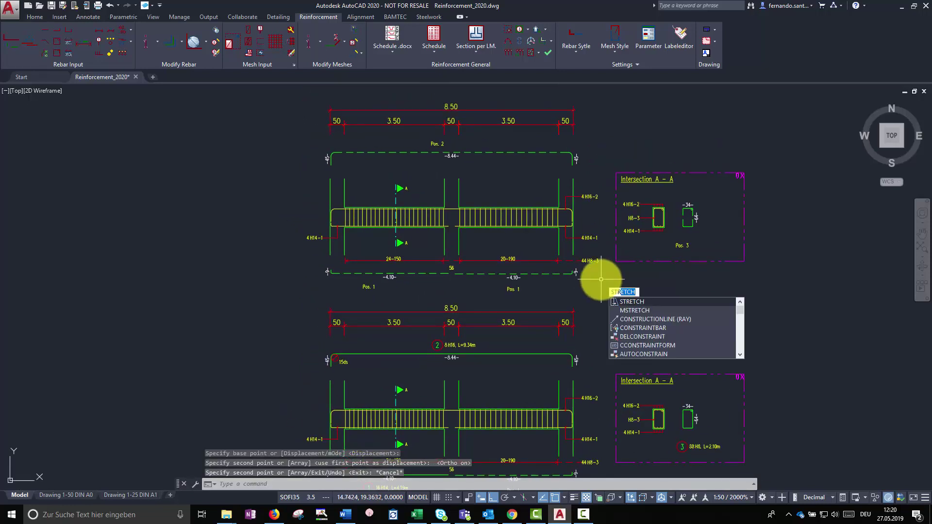
Stretch the left end of the upper beam copy horizontally outward, lengthening its lower bars to about 5.67 m.
type("st")
key("Return")
left_click(356, 176)
left_click(279, 258)
key("Return")
left_click(282, 266)
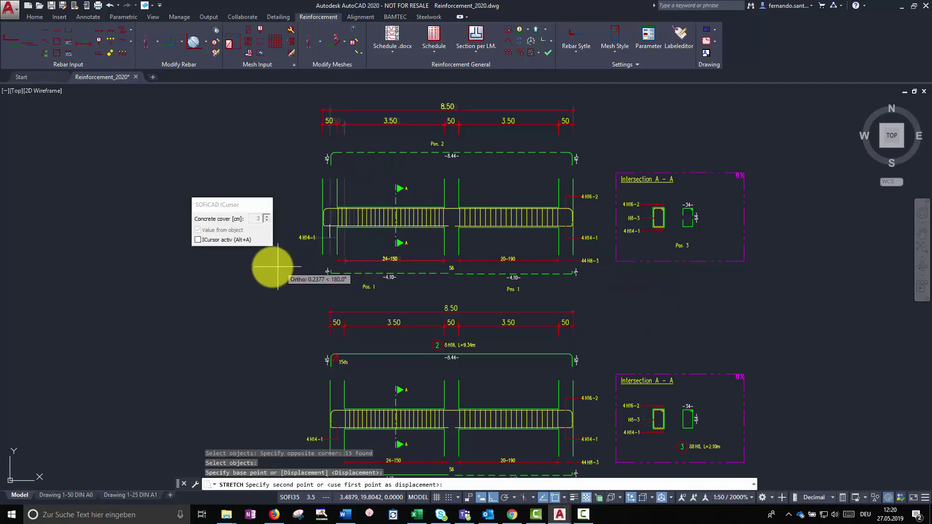
left_click(240, 271)
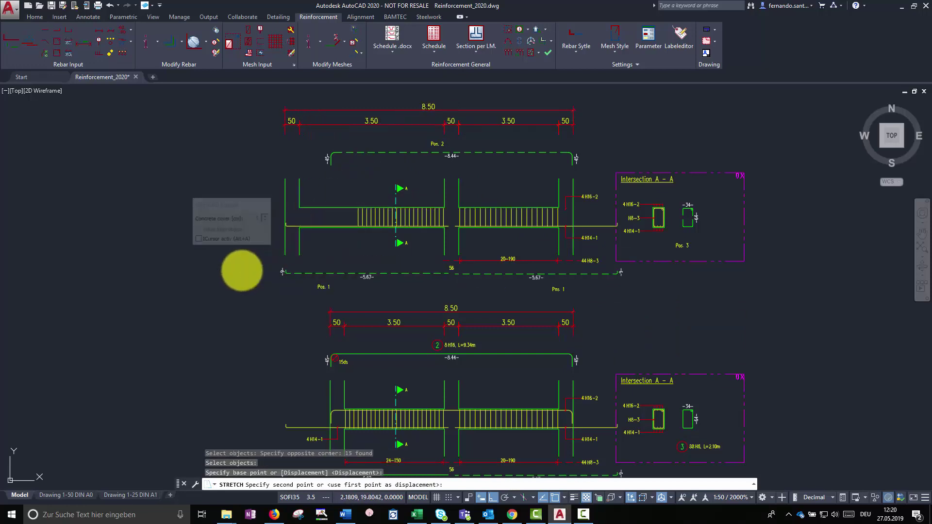
Copy the complete beam drawing, including Intersection A-A, about 8.5 m straight up with the copy-and-change-area command and Ortho on.
key("Escape")
middle_click_drag(667, 317, 630, 293)
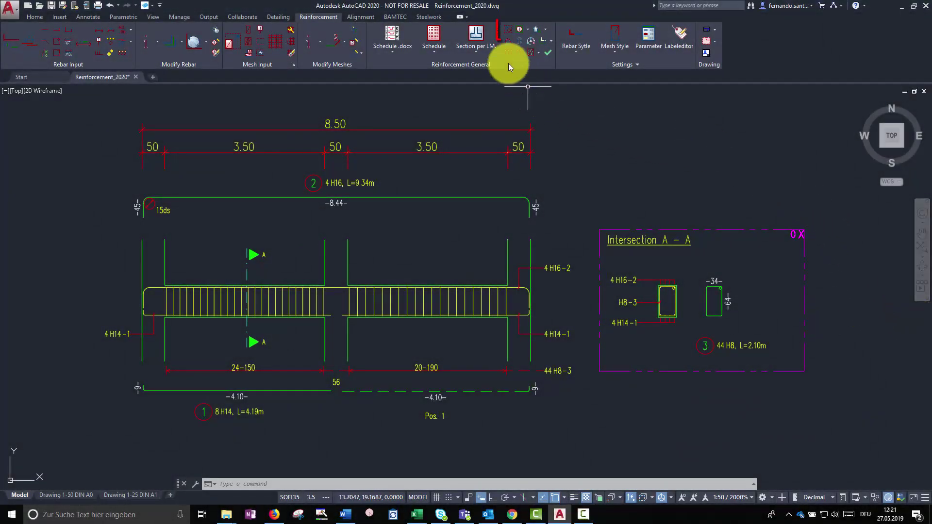
left_click(505, 33)
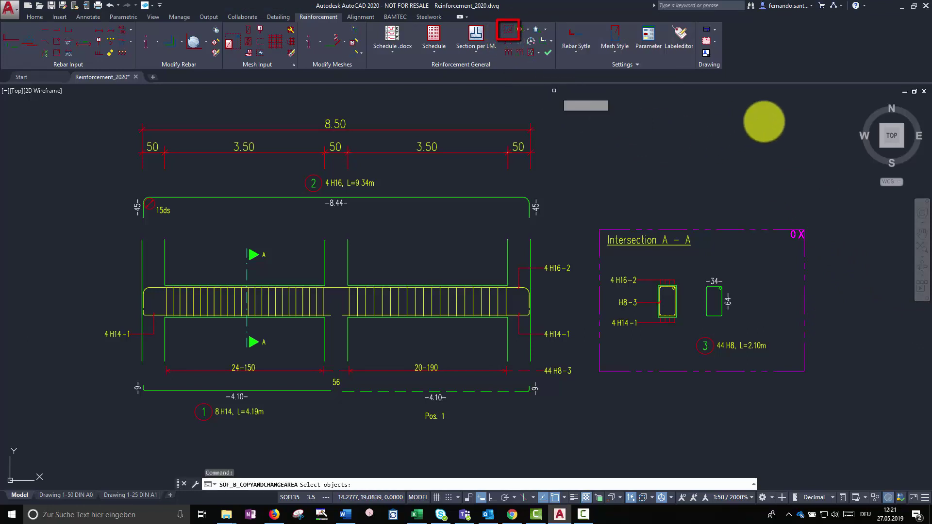
left_click(821, 103)
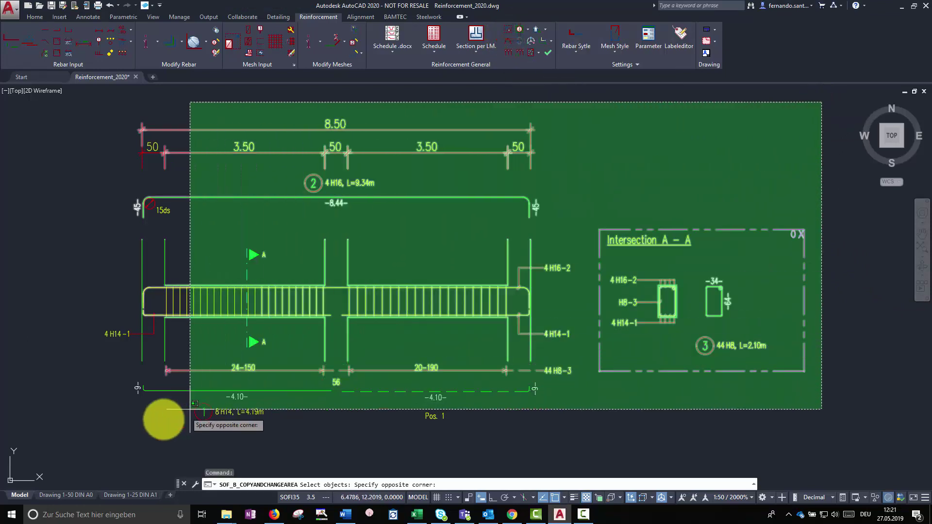
left_click(87, 451)
key("Return")
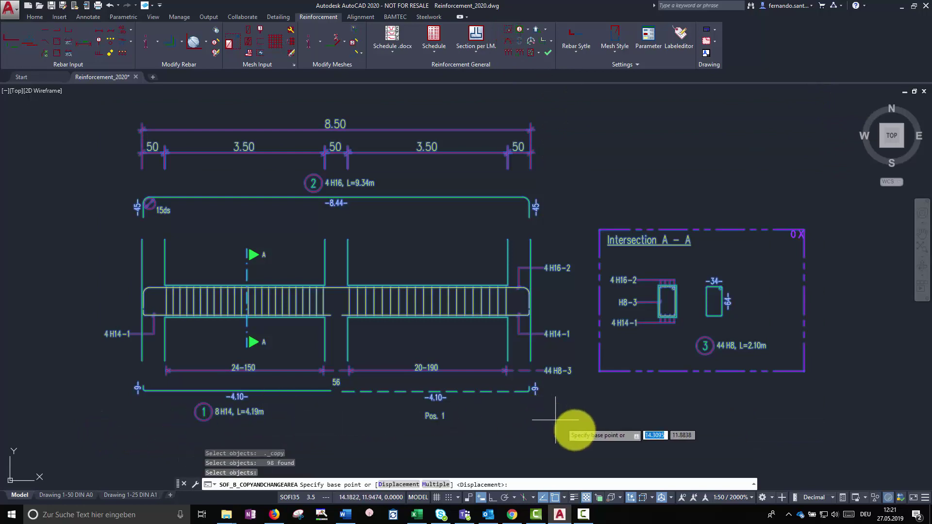
left_click(573, 431)
scroll(574, 431, "down", 4)
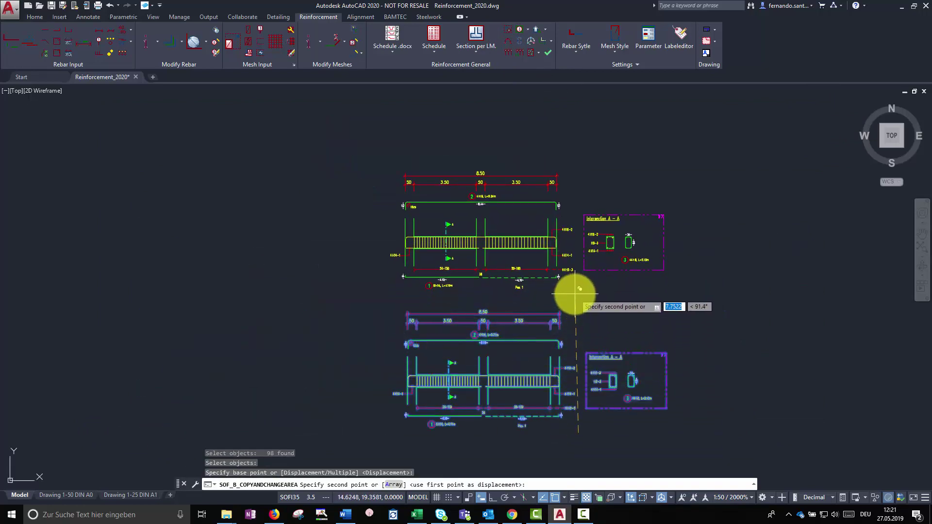
key("F8")
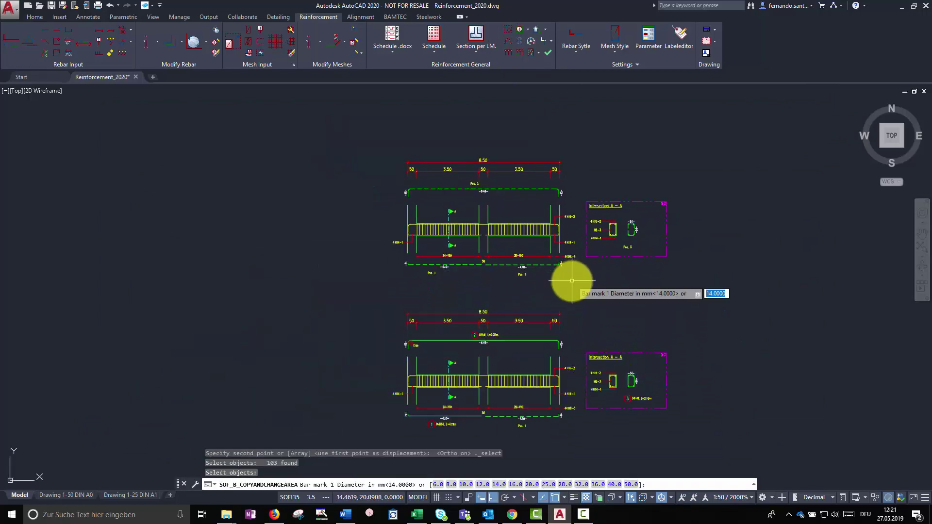
Keep the copied bar diameters at 14 mm for mark 1, 16 mm for mark 2 and 8 mm for mark 3.
left_click(531, 287)
key("Return")
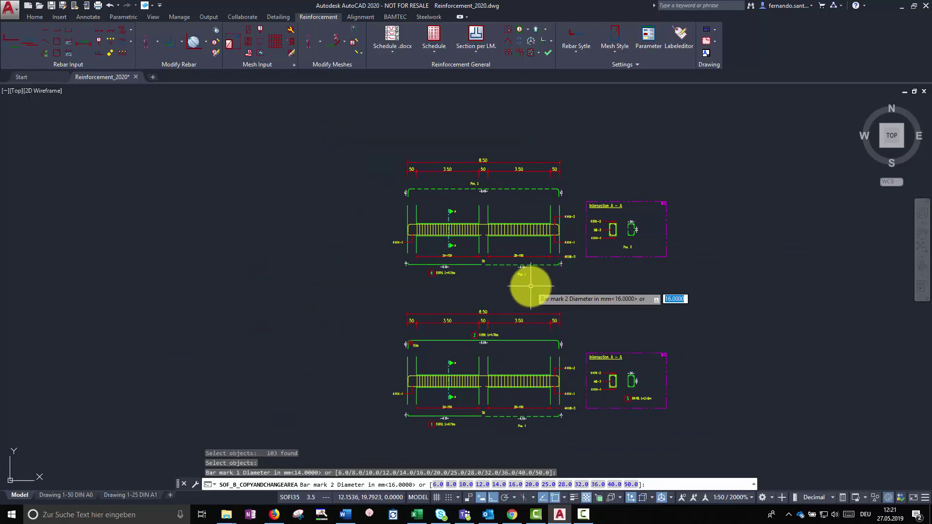
key("Return")
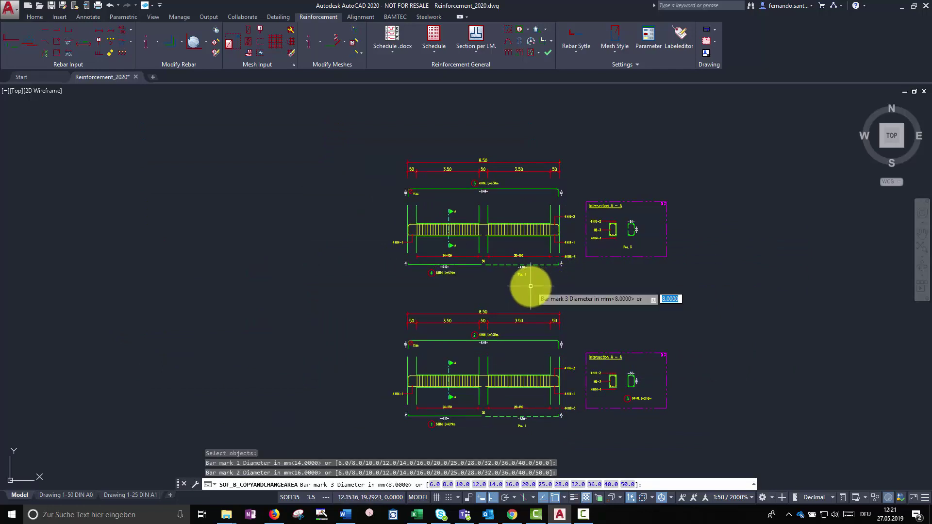
key("Return")
Copy and modify the dashed lower-right bar shape of the upper beam as its own bar mark 7.
scroll(524, 218, "up", 5)
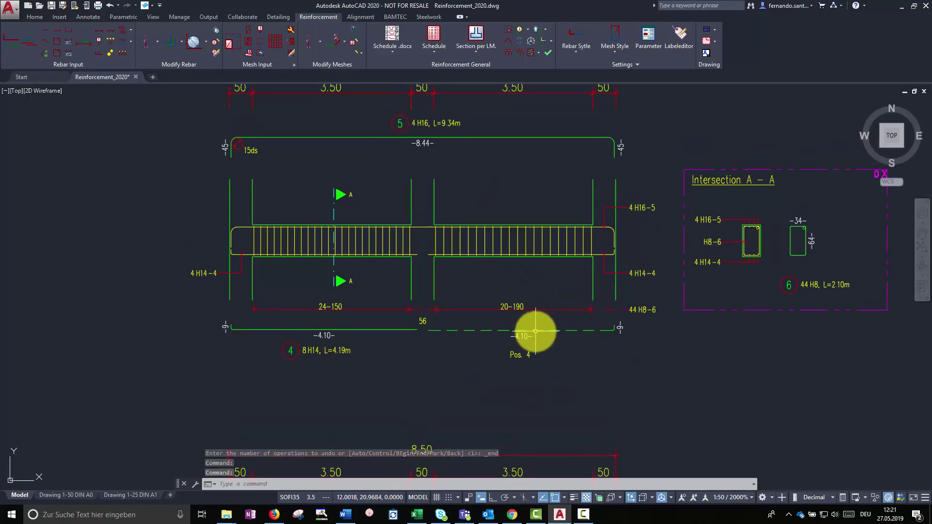
left_click(535, 332)
right_click(536, 332)
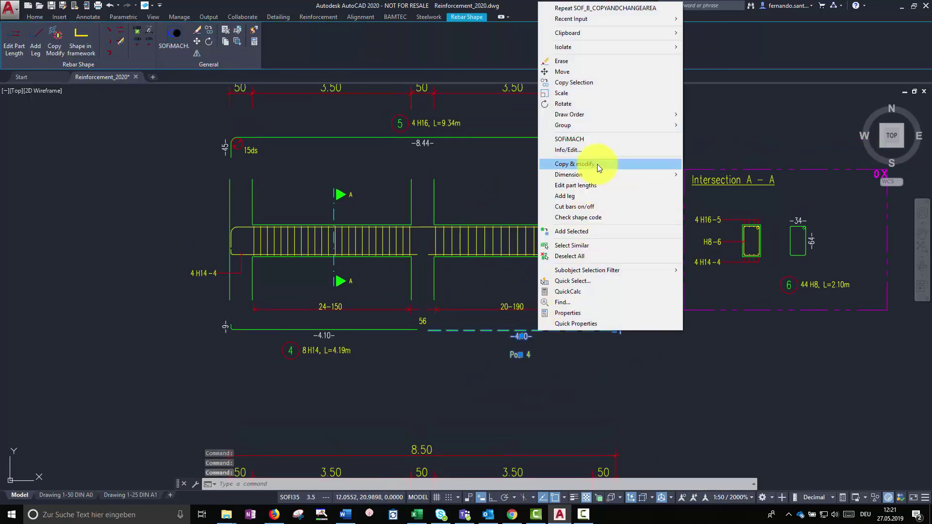
left_click(598, 164)
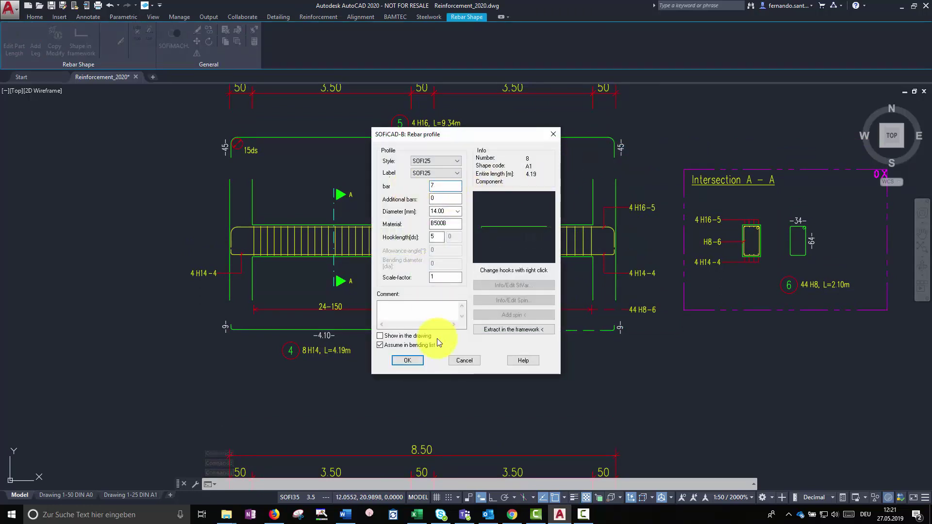
left_click(417, 361)
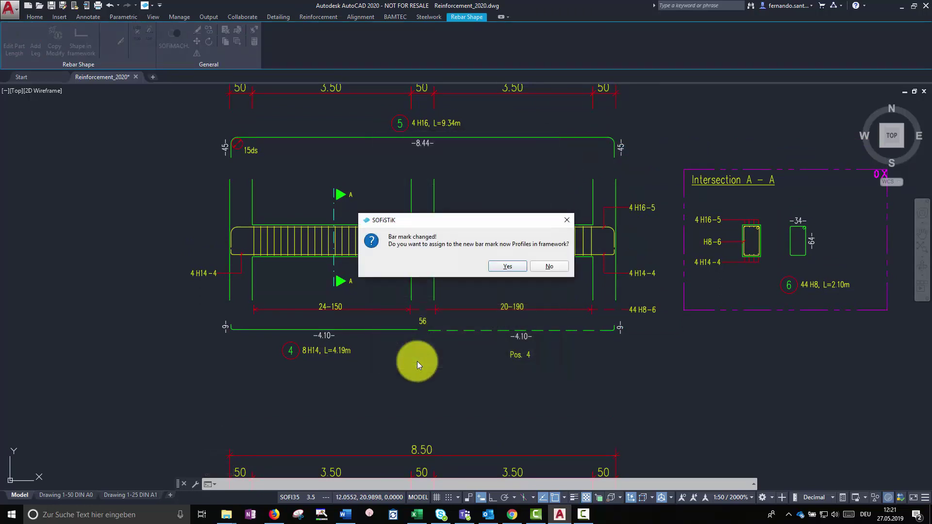
Assign the lower-right bar profile in the upper beam's framework and its 4 H14 laying label to bar mark 7.
left_click(507, 266)
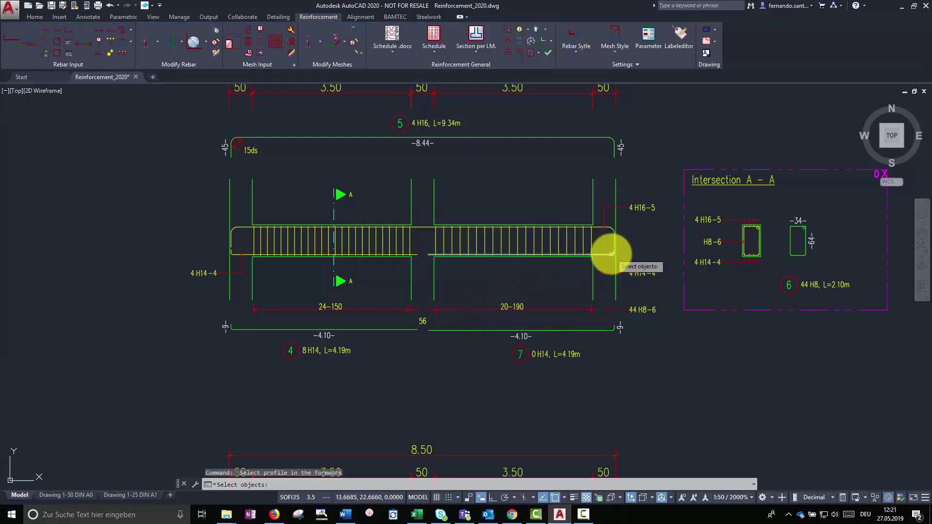
left_click(611, 253)
key("Return")
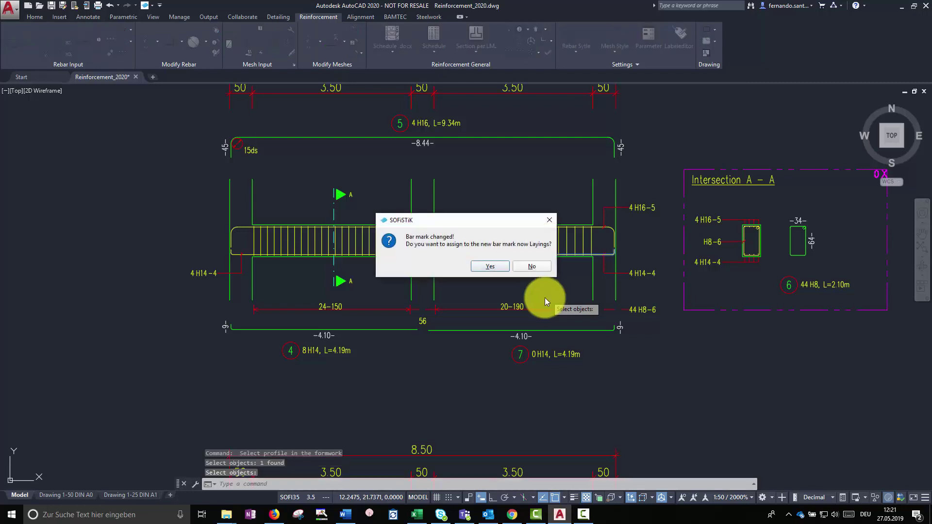
left_click(496, 266)
left_click(631, 273)
key("Return")
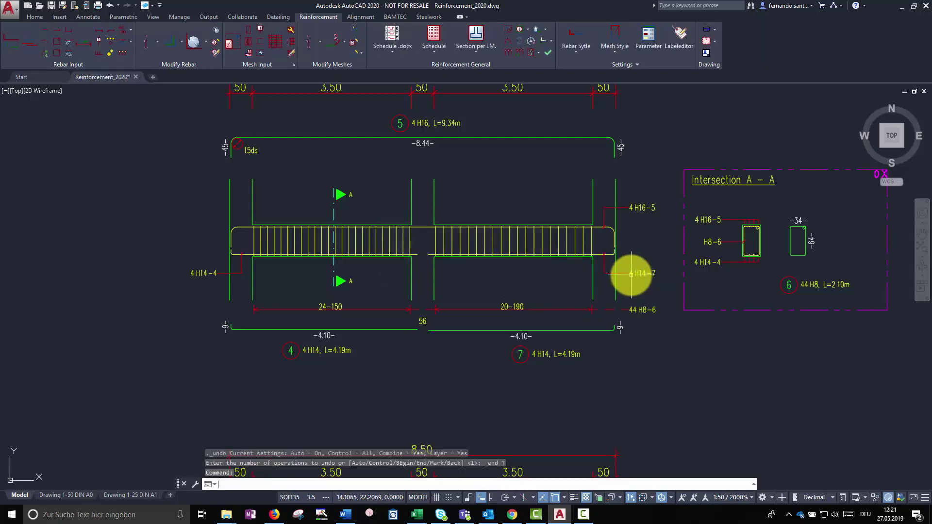
Stretch the left end of the upper beam horizontally outward with Ortho on, to an overall length of about 9.765 m.
scroll(502, 296, "down", 2)
type("Str")
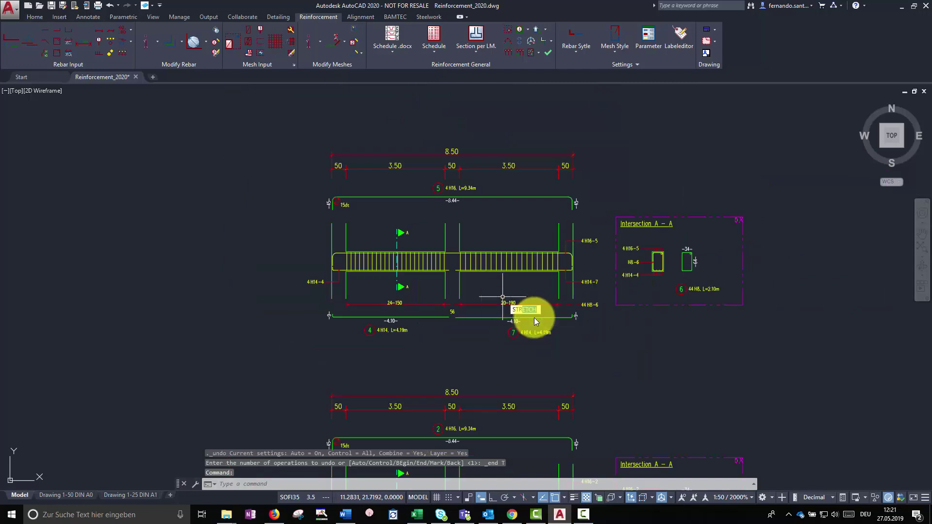
left_click(534, 321)
left_click(347, 221)
left_click(279, 308)
key("Return")
left_click(301, 320)
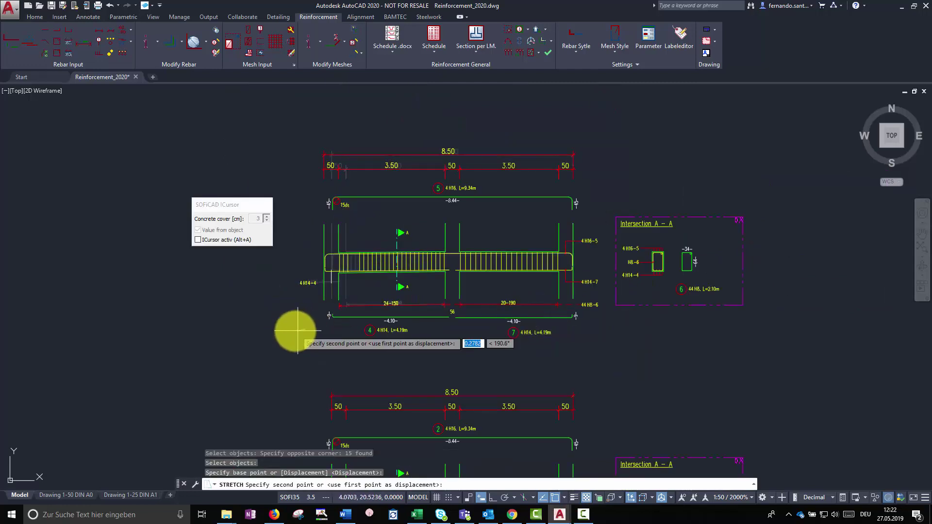
key("F8")
left_click(269, 329)
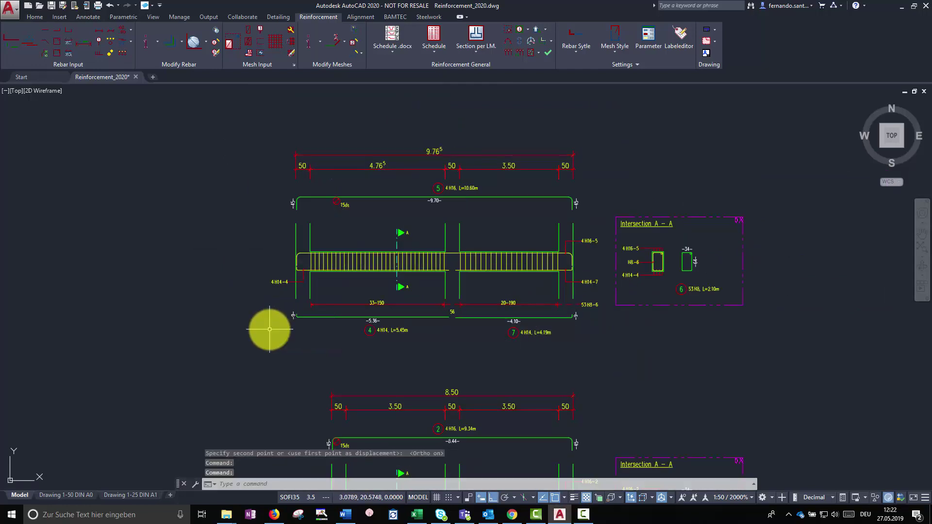
Stretch the upper edges of both the upper beam and its Intersection A-A upward by 0.25 using multiple crossing windows.
scroll(433, 312, "down", 2)
scroll(422, 285, "up", 2)
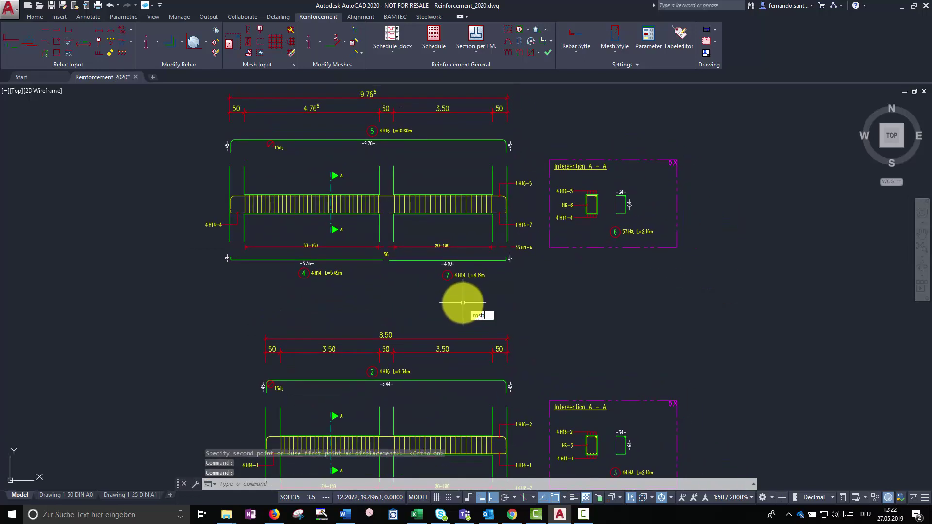
key("Return")
left_click(689, 153)
left_click(546, 210)
left_click(534, 168)
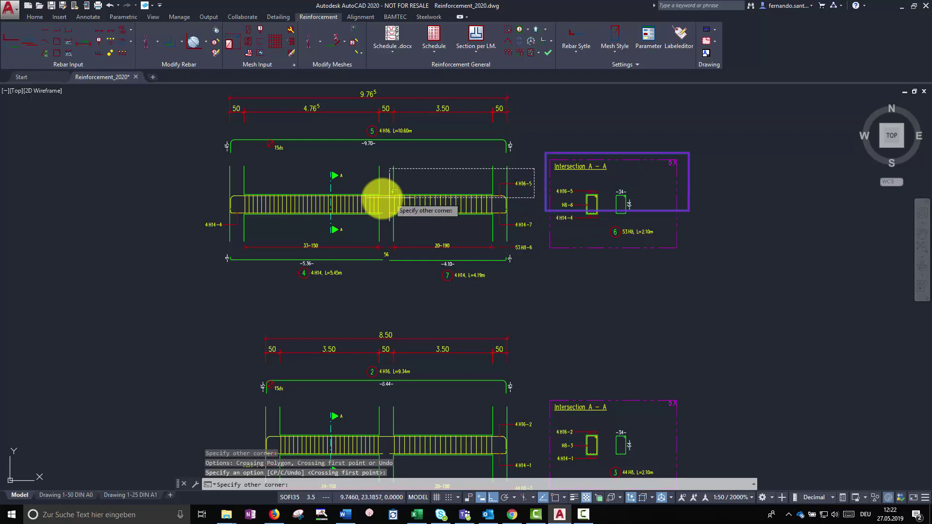
left_click(215, 199)
key("Return")
left_click(720, 228)
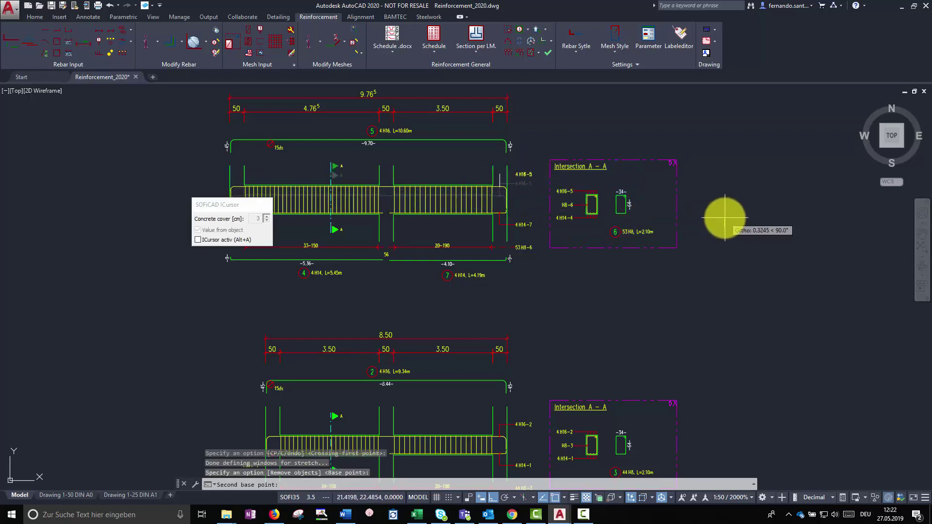
type(".25")
key("Return")
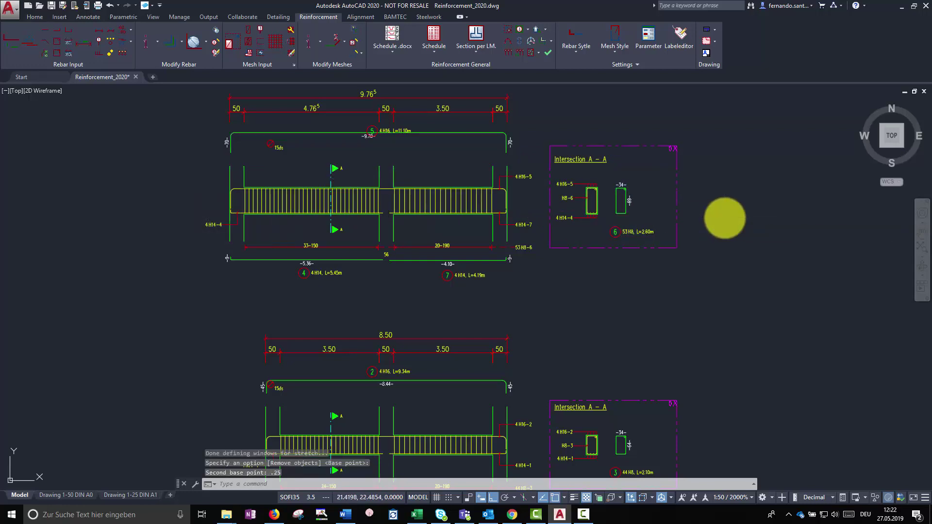
Move the position 5 label clear above the upper beam's top bar with Ortho off.
scroll(332, 108, "up", 5)
left_click(383, 138)
left_click(384, 138)
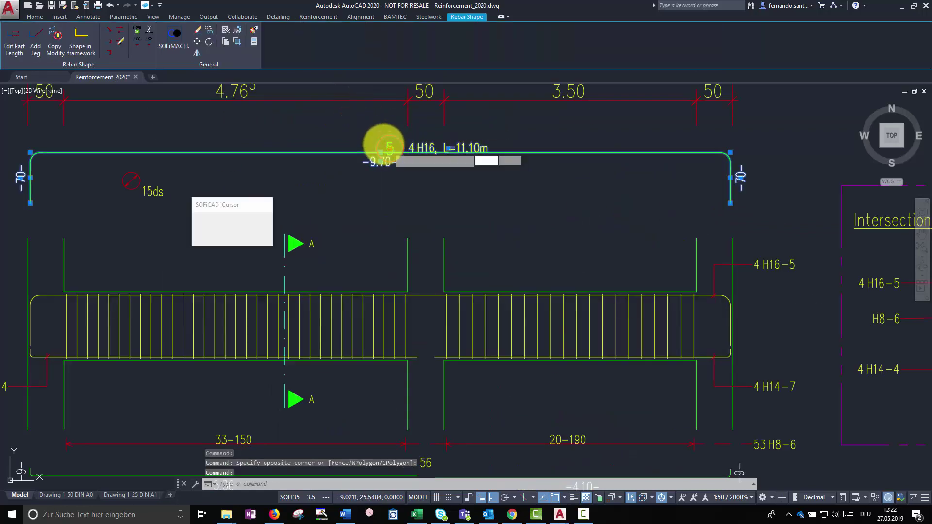
key("F8")
left_click(380, 138)
key("Escape")
scroll(724, 155, "down", 6)
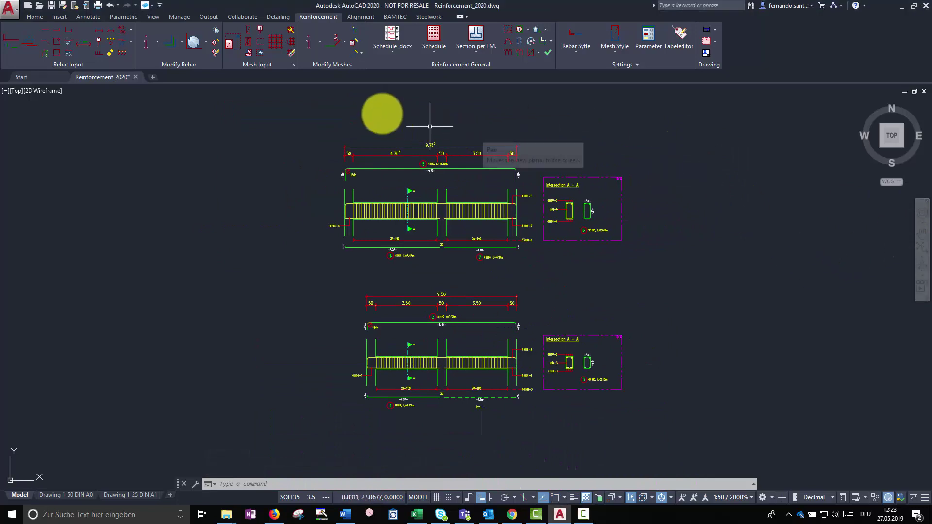
Renumber the bar marks in the whole drawing starting at 100 with an increment of 1.
left_click(216, 34)
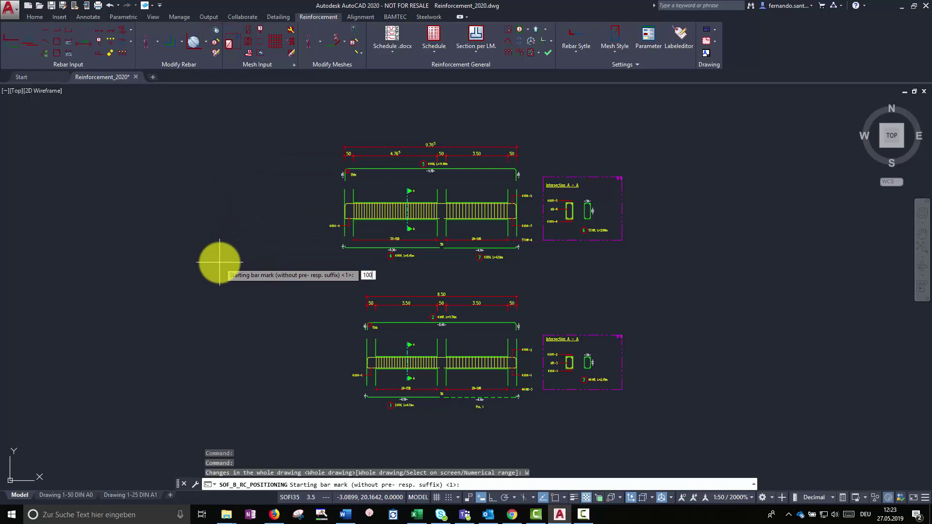
key("Return")
key("Return")
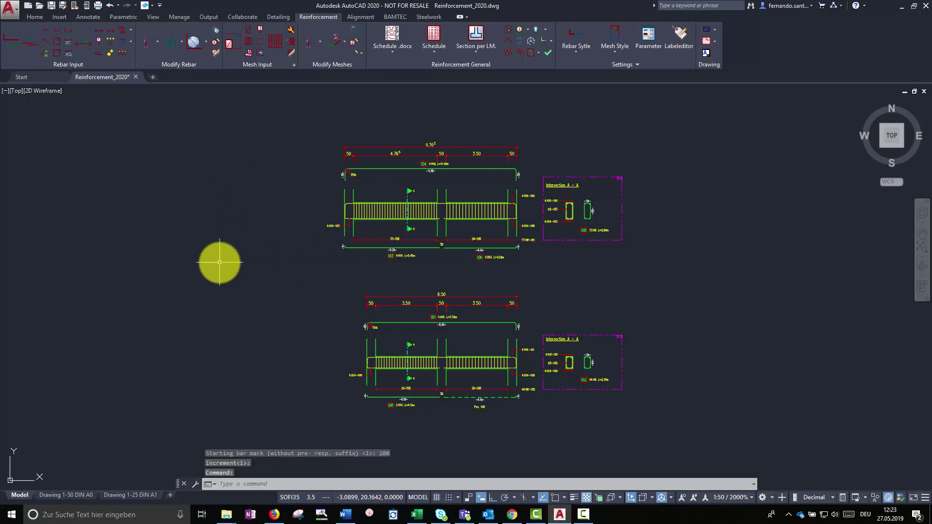
Examine the renumbered bar marks on both beams and their Intersection A-A details.
scroll(487, 253, "up", 5)
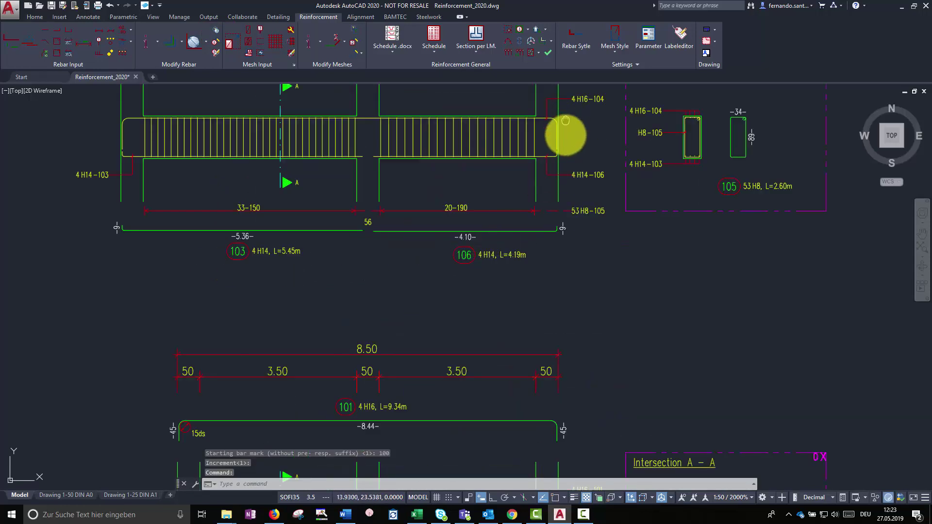
middle_click_drag(563, 152, 572, 241)
middle_click_drag(556, 326, 545, 210)
middle_click_drag(561, 366, 562, 260)
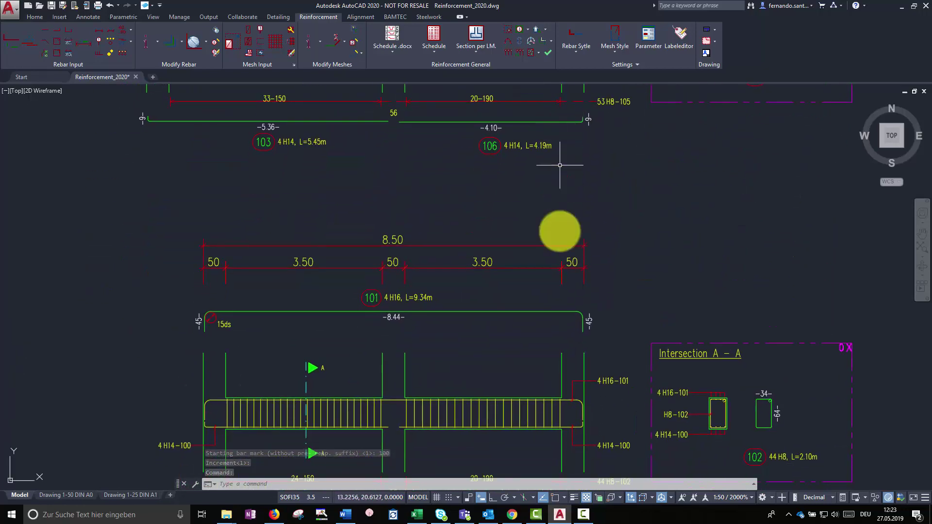
middle_click_drag(562, 318, 574, 222)
scroll(582, 204, "down", 3)
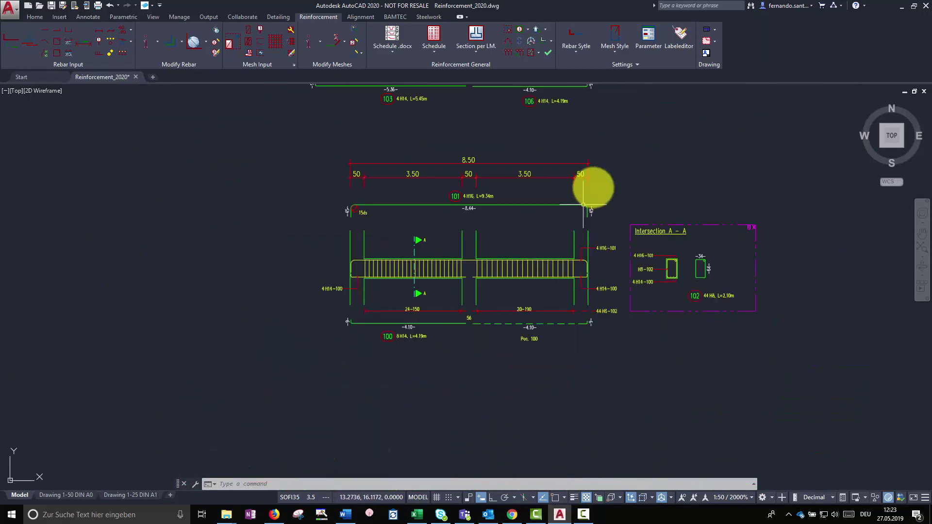
middle_click_drag(593, 187, 576, 425)
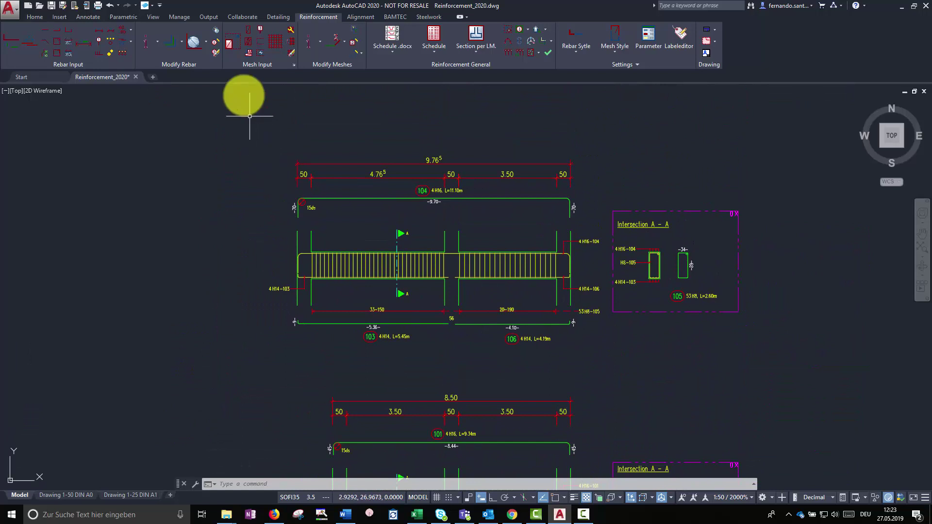
Renumber the bar marks of the upper beam and its Intersection A-A, selected on screen, starting at 200 with an increment of 1.
left_click(214, 33)
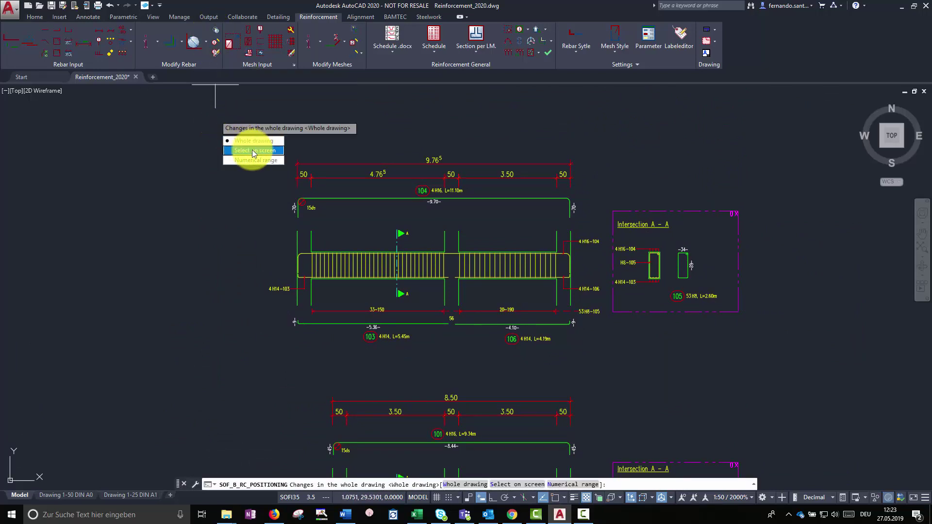
left_click(257, 153)
scroll(221, 123, "down", 3)
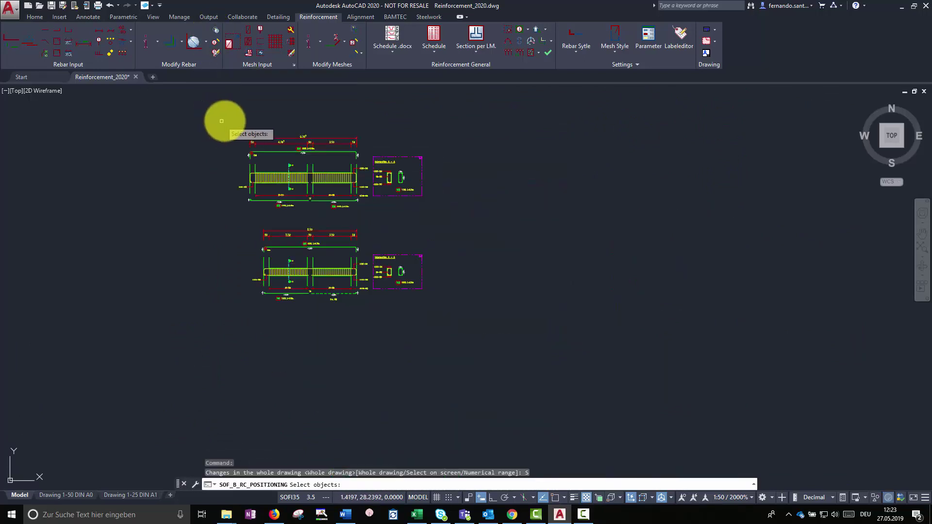
left_click(445, 122)
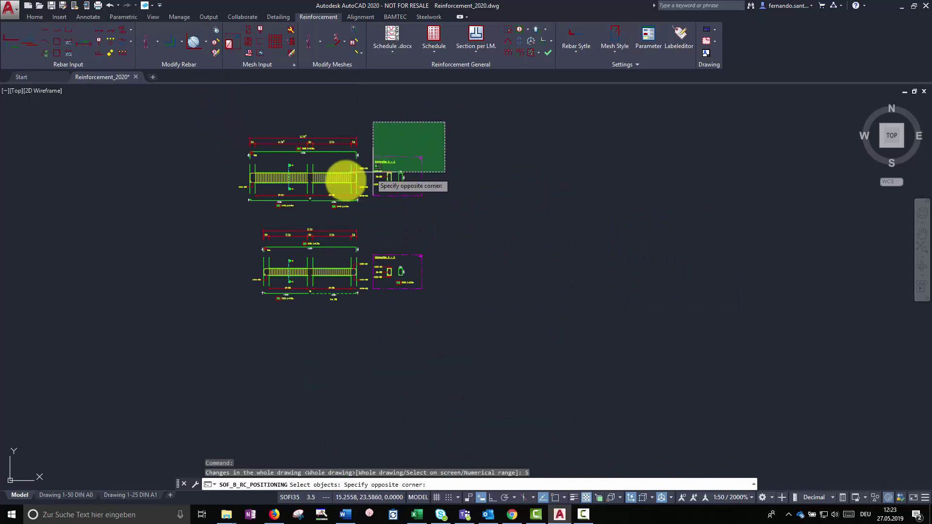
left_click(216, 215)
key("Return")
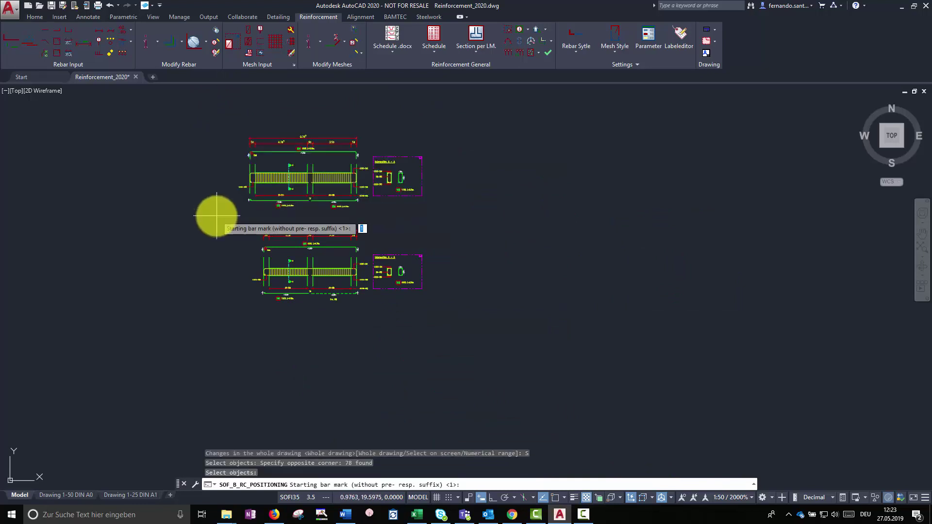
key("Return")
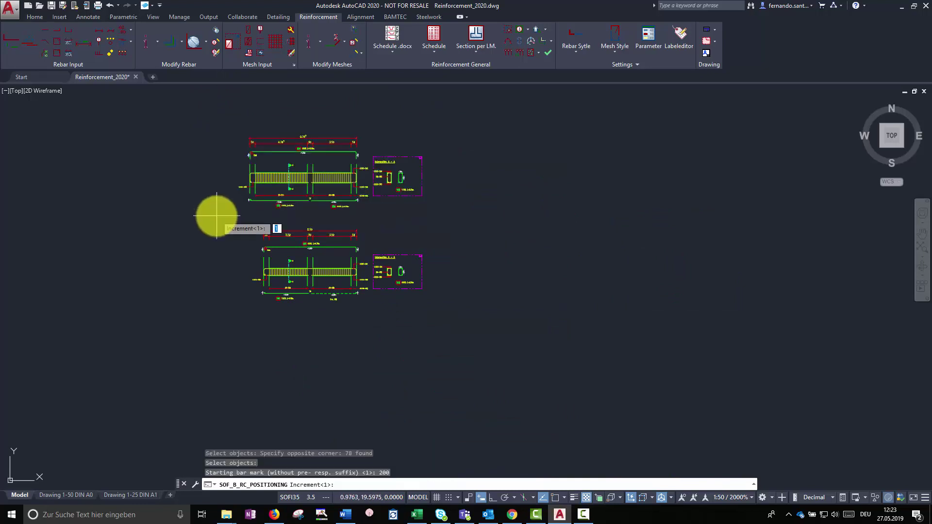
key("Return")
scroll(262, 250, "up", 4)
mouse_move(285, 233)
middle_mouse_down()
mouse_move(354, 183)
mouse_move(363, 257)
middle_mouse_up()
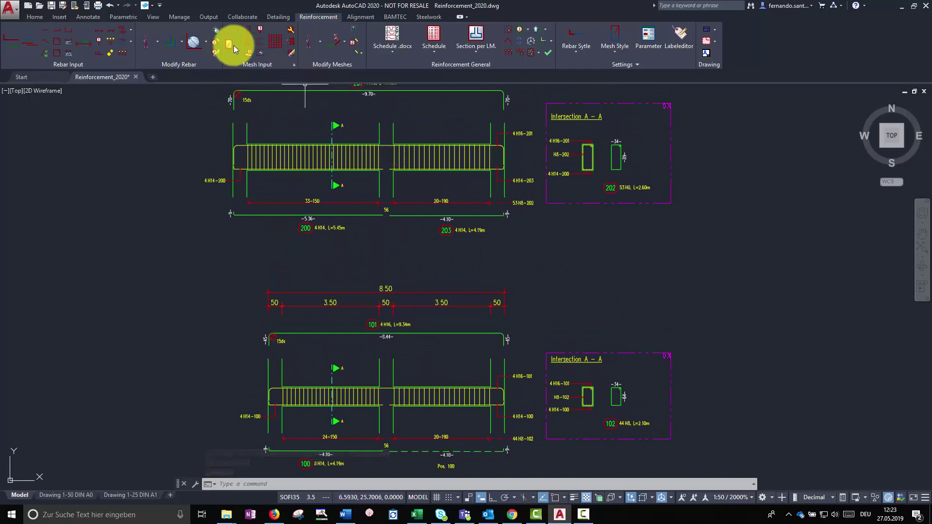
Renumber the bar marks in the whole drawing starting at 1 with an increment of 1.
left_click(214, 34)
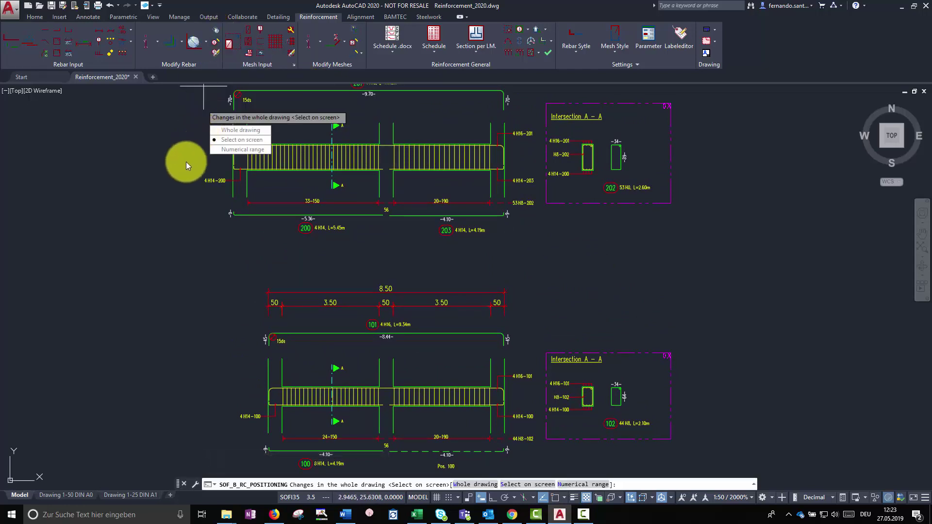
left_click(216, 130)
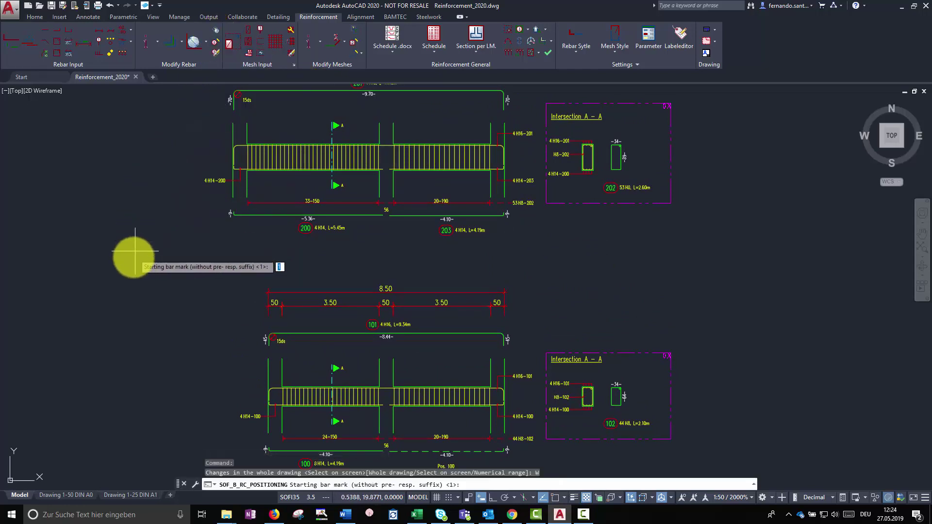
key("Return")
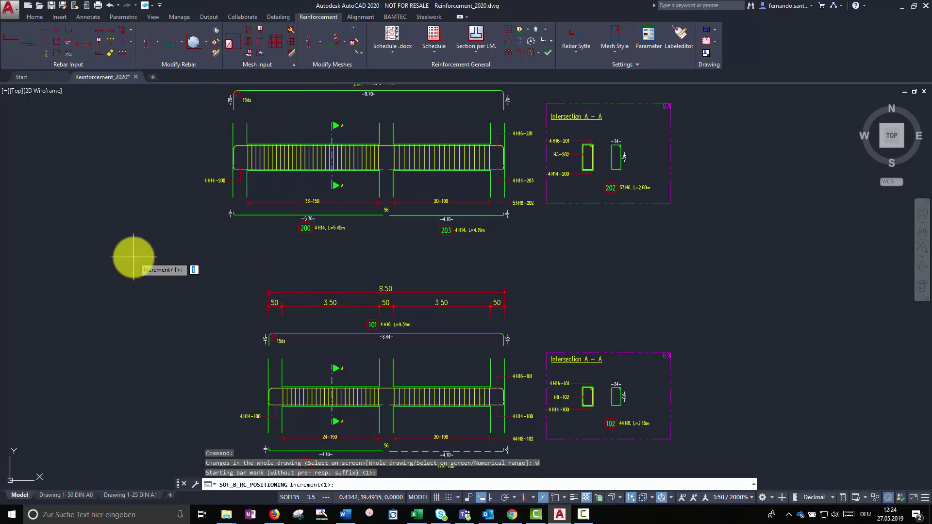
key("Return")
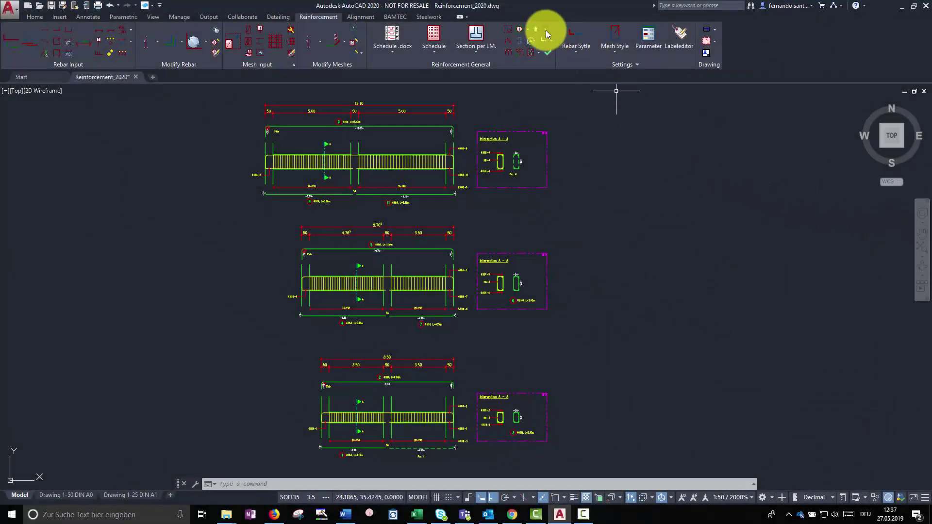
Create the members M1, M2 and M3 in the general reinforcement parameters, leaving M3 as the current member.
left_click(545, 30)
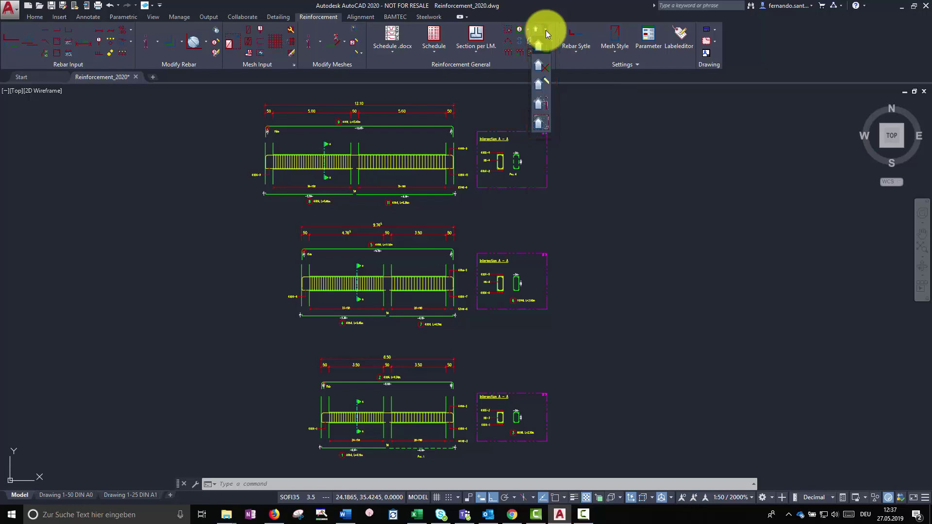
left_click(546, 30)
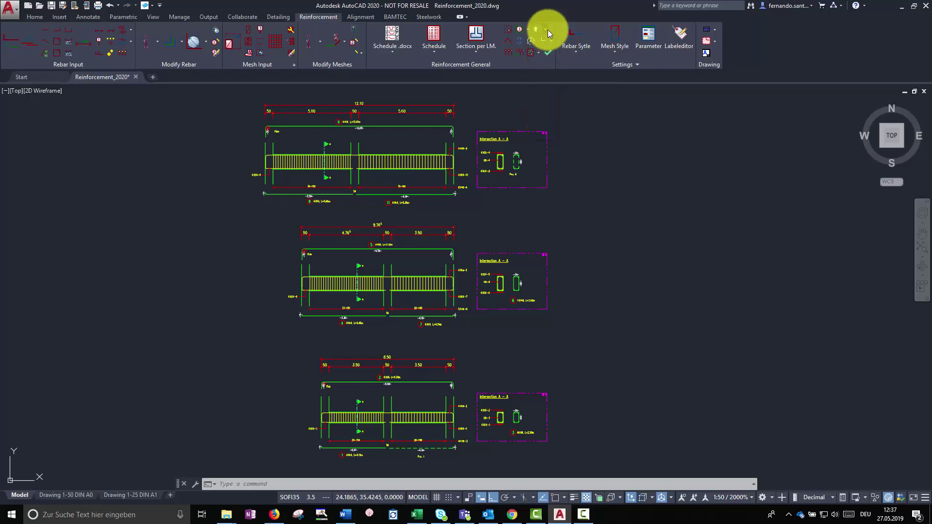
left_click(646, 46)
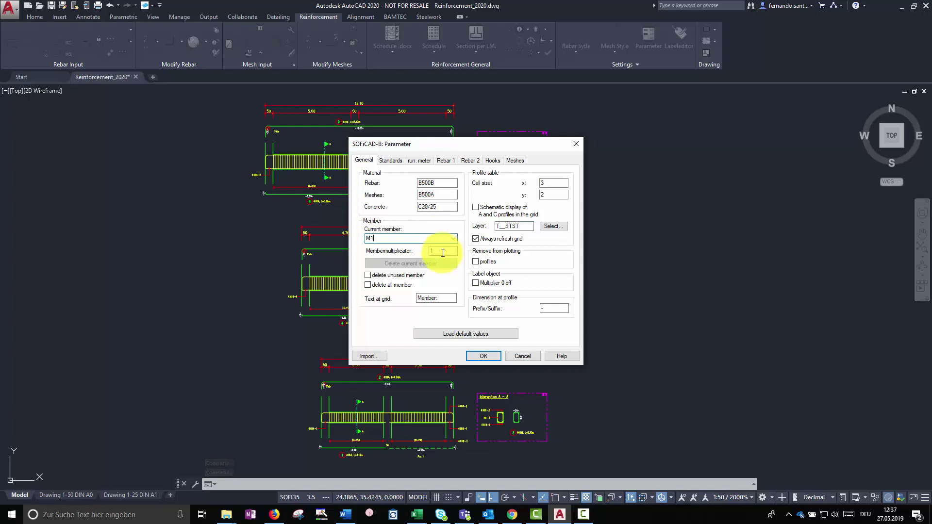
key("Tab")
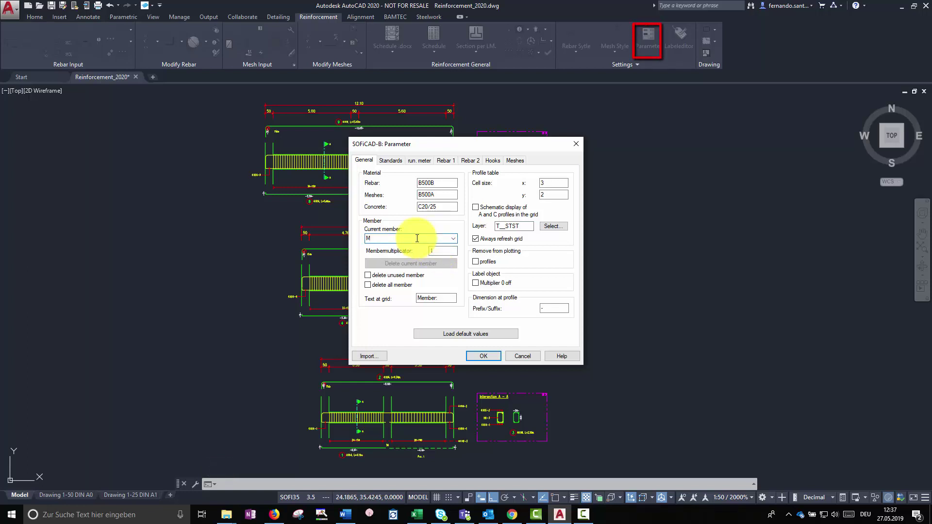
left_click(441, 251)
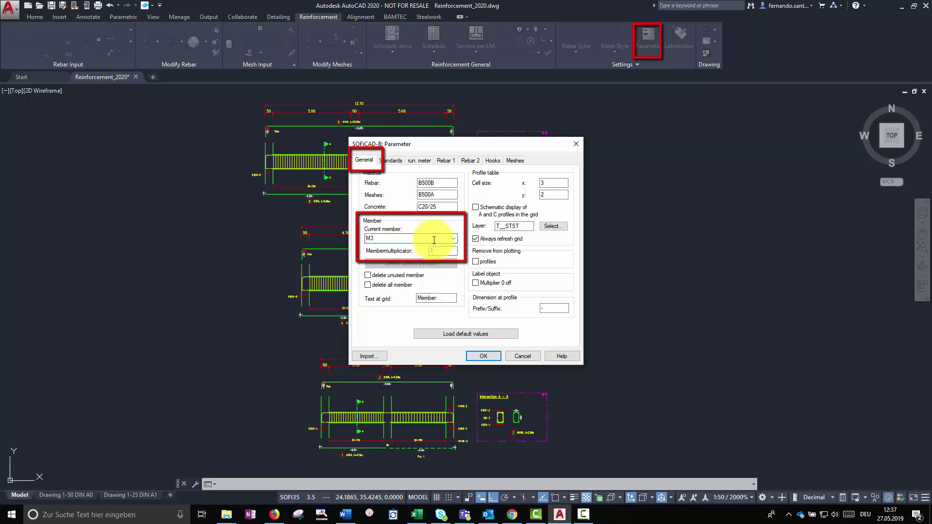
left_click(488, 357)
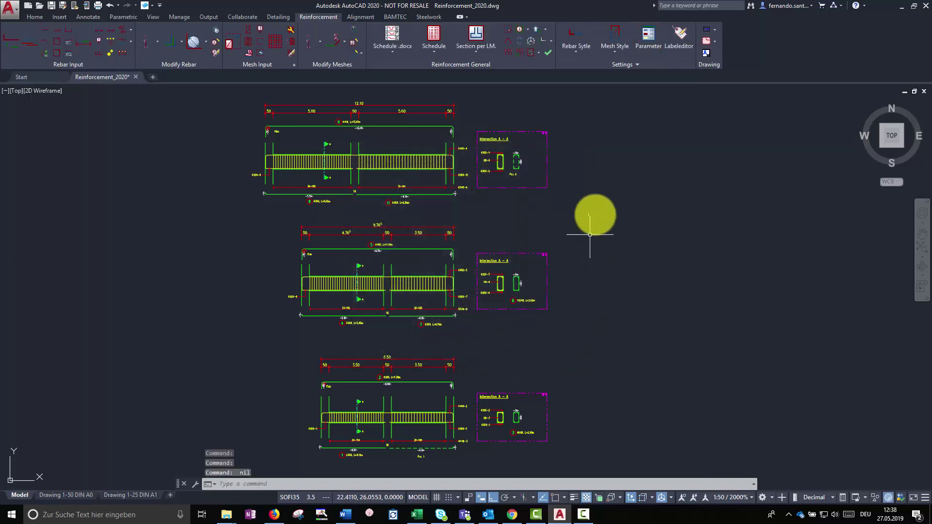
Assign all reinforcement of the middle beam and its Intersection A-A to member M2.
left_click(547, 30)
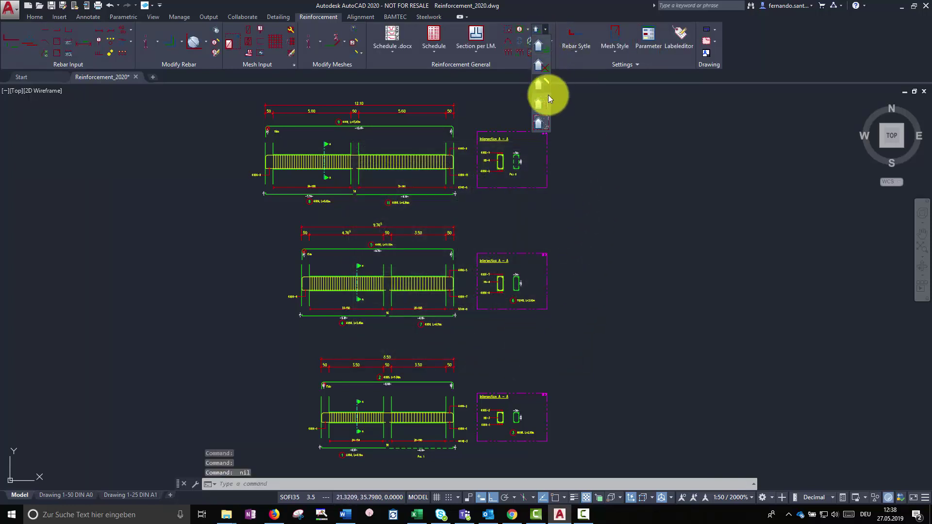
left_click(543, 125)
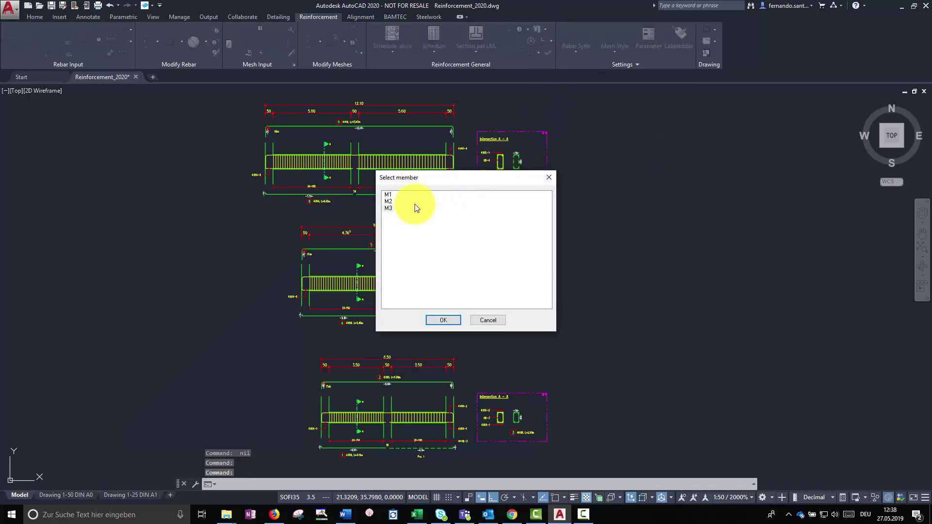
left_click(443, 319)
left_click(557, 217)
left_click(270, 363)
key("Return")
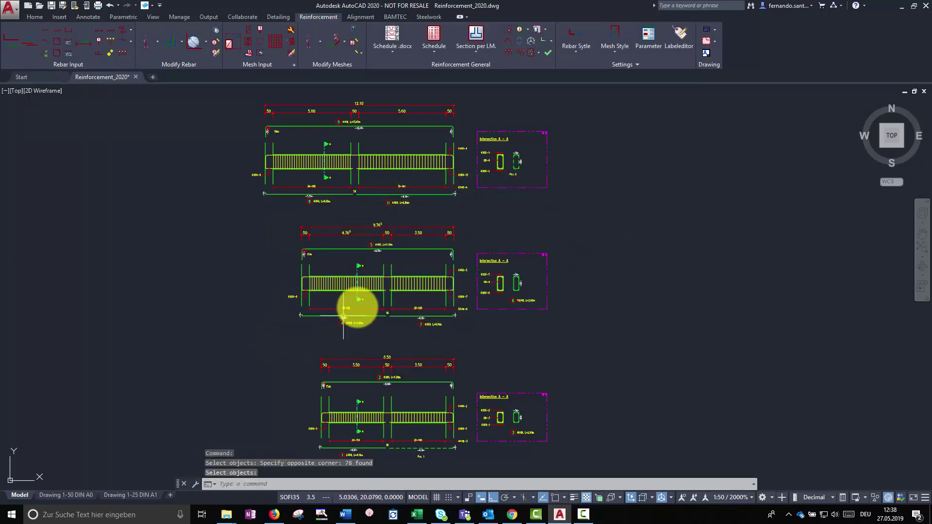
Assign all reinforcement of the lowest beam and its Intersection A-A to member M1.
left_click(536, 29)
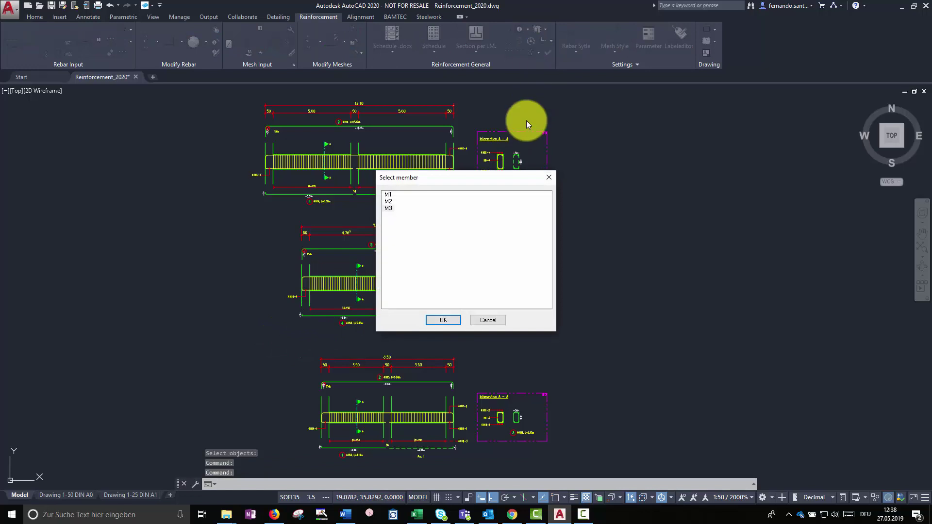
left_click(388, 194)
left_click(443, 320)
left_click(586, 349)
left_click(357, 451)
key("Return")
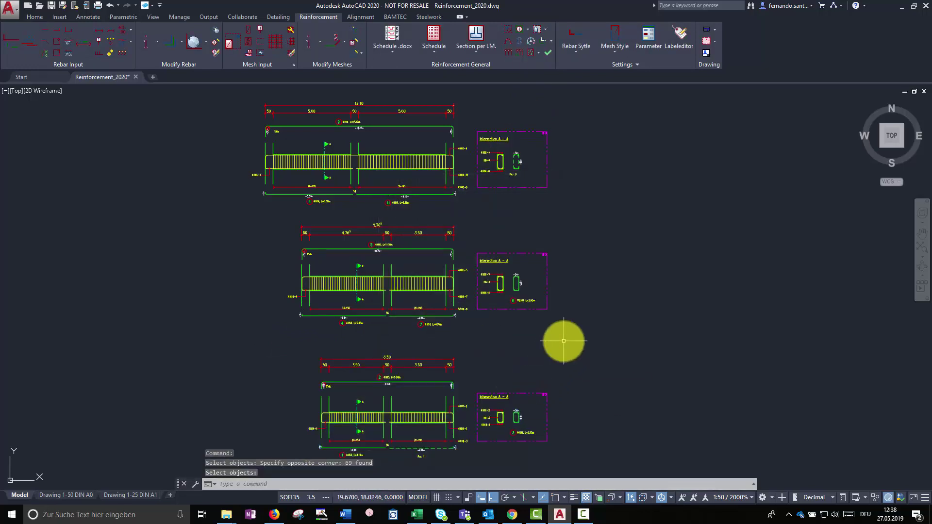
Check the member assignment of the H16 bars in the top beam's Intersection A-A in the rebar laying settings.
double_click(487, 158)
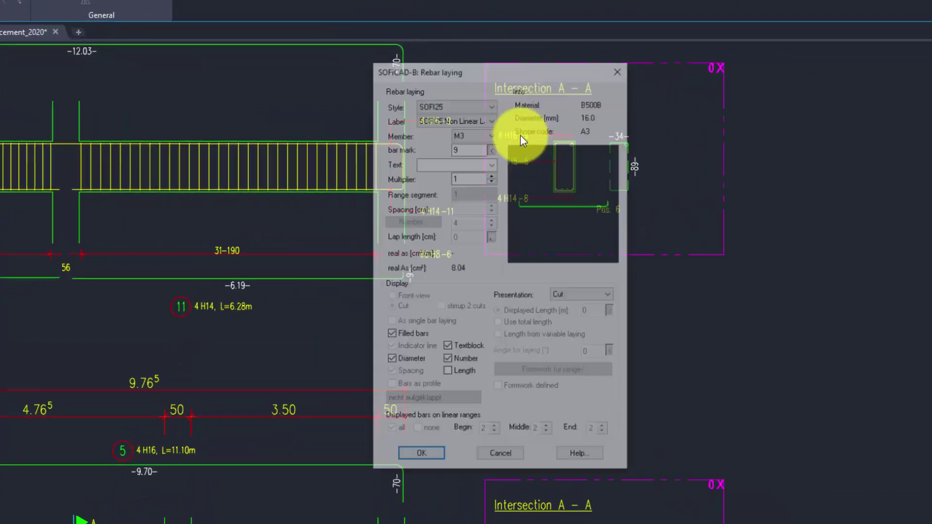
left_click(492, 134)
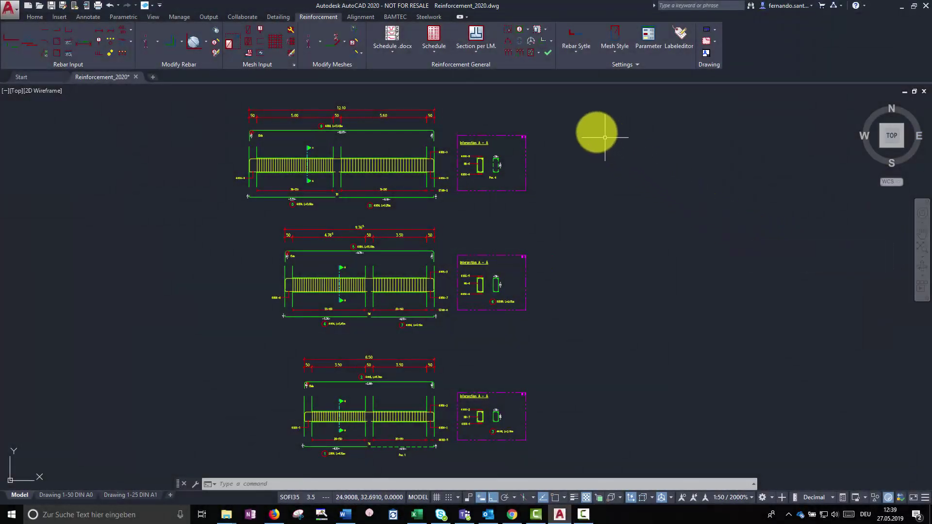
Insert a complete-grid bar profile table in the free area to the right of the beam sections.
left_click(525, 28)
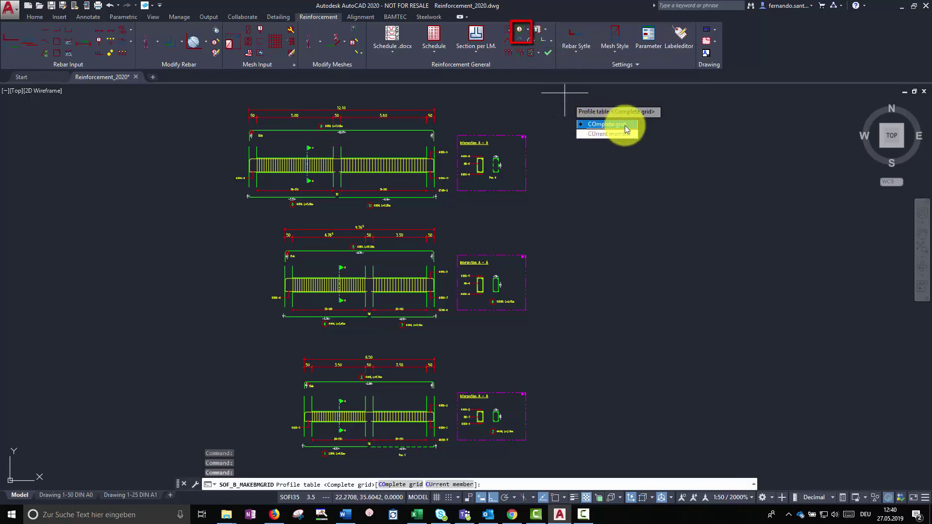
left_click(627, 126)
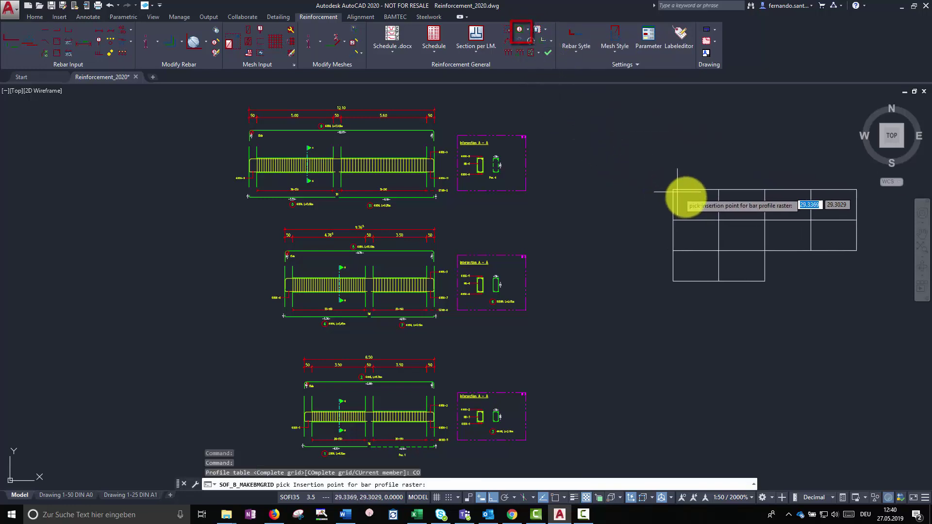
left_click(706, 207)
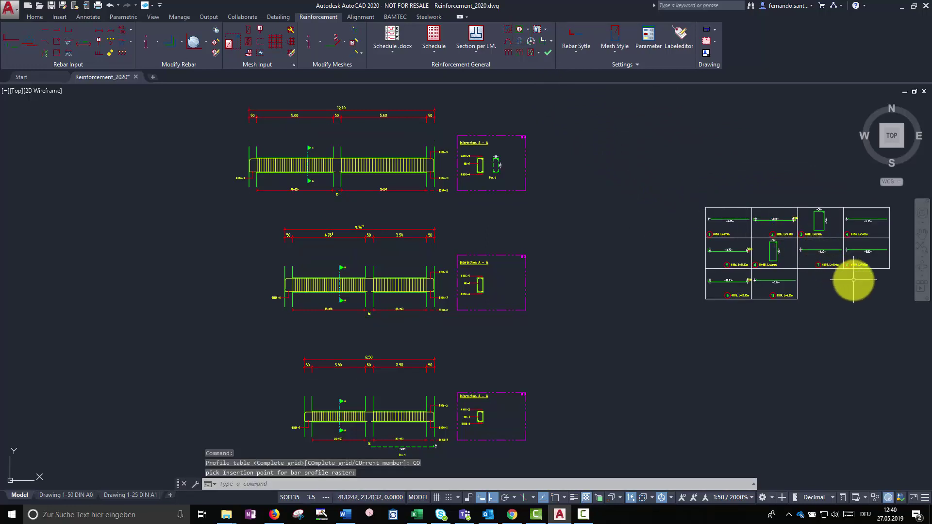
Stretch the complete bar profile table by its lower-right grip so it is arranged in five columns and two rows.
mouse_move(851, 278)
middle_mouse_down()
mouse_move(670, 271)
mouse_move(679, 264)
middle_mouse_up()
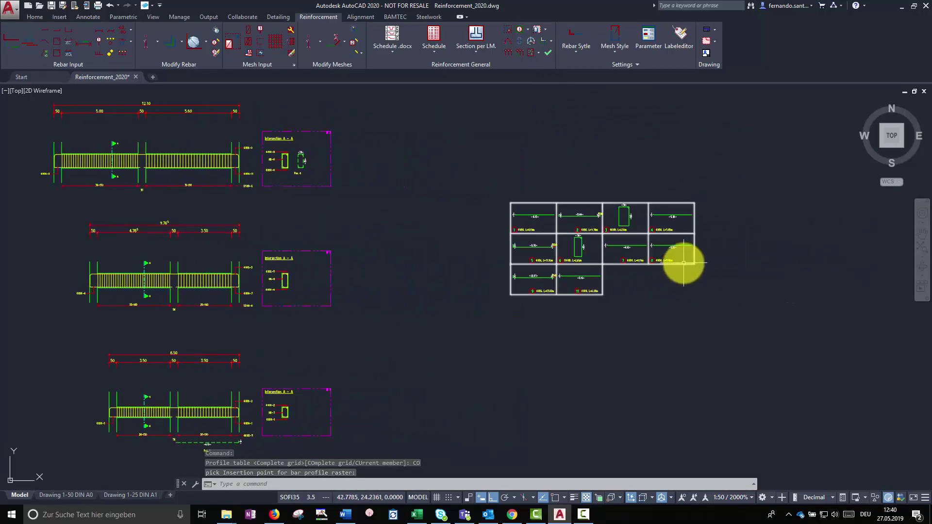
left_click(659, 287)
left_click(694, 294)
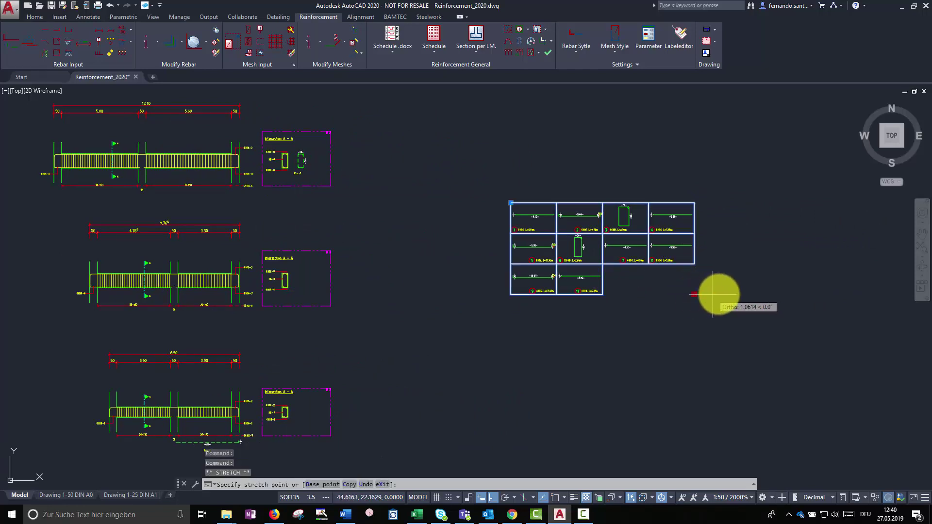
left_click(753, 293)
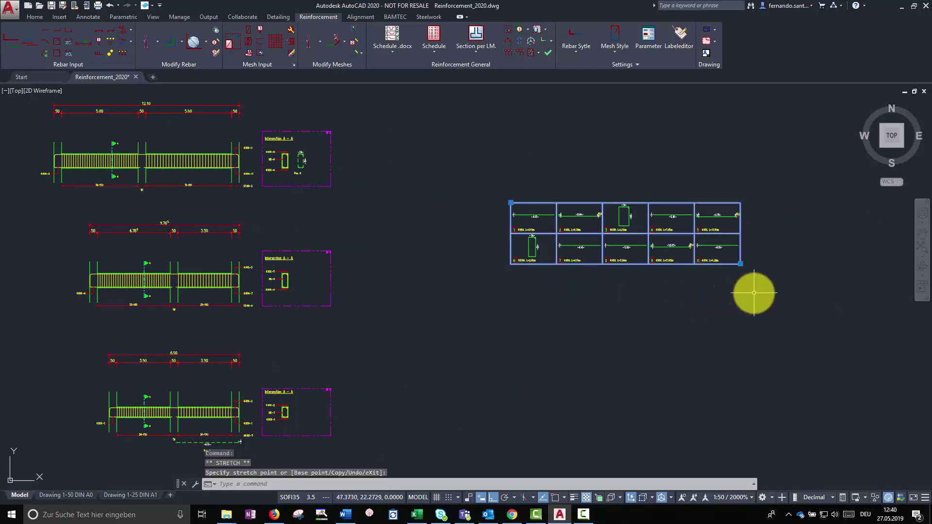
key("Escape")
Insert the bar profile table for current member M3 to the left of the top beam.
middle_click_drag(382, 198, 609, 197)
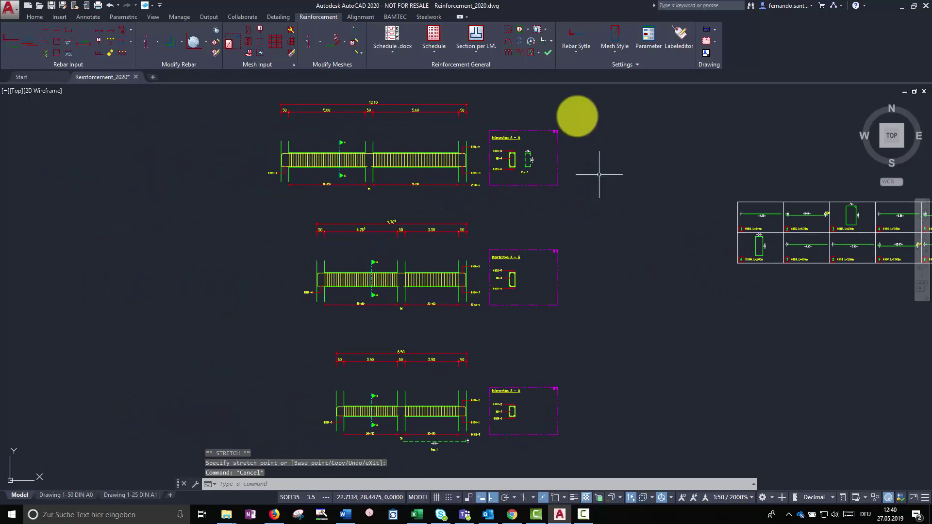
left_click(519, 30)
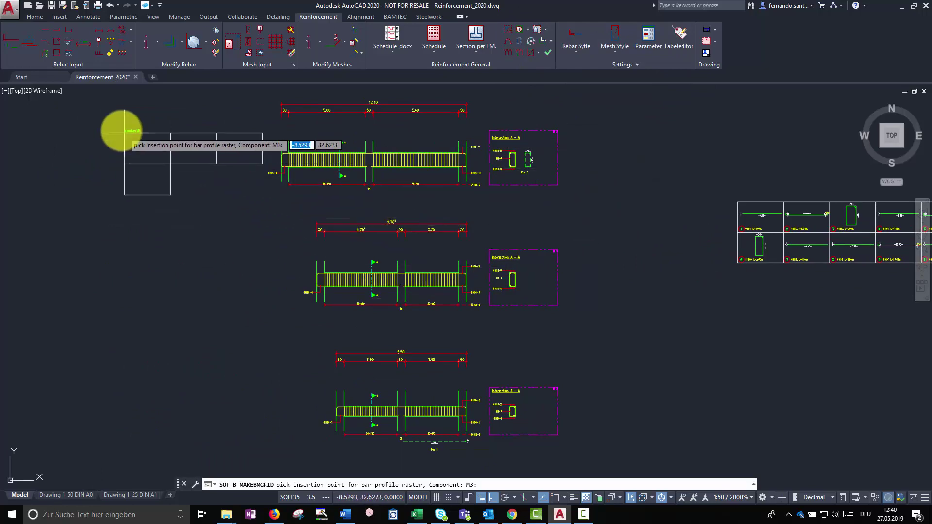
left_click(124, 124)
scroll(124, 123, "up", 4)
scroll(208, 115, "down", 4)
Make M2 the current member and insert its bar profile table to the left of the middle beam.
left_click(648, 35)
left_click(451, 238)
left_click(440, 253)
left_click(482, 356)
left_click(517, 31)
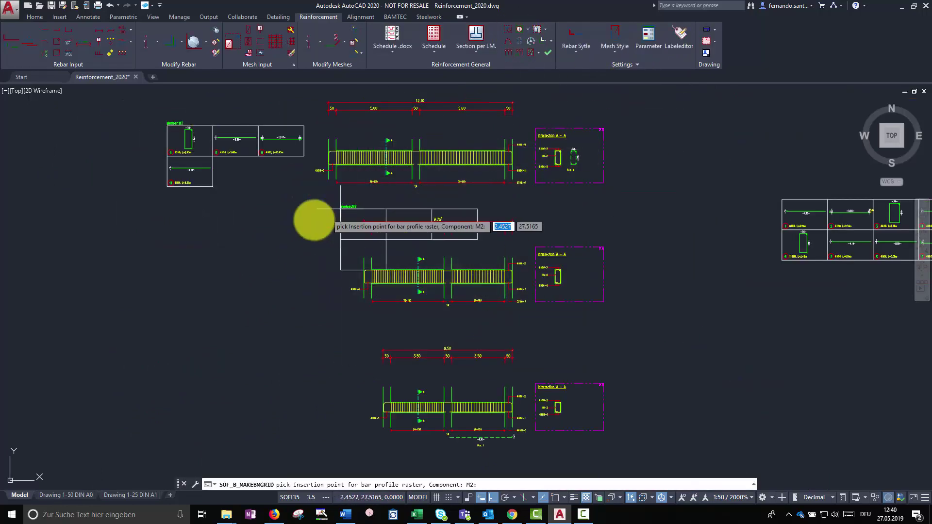
left_click(166, 251)
Make M1 the current member and insert its bar profile table to the left of the lowest beam.
left_click(648, 36)
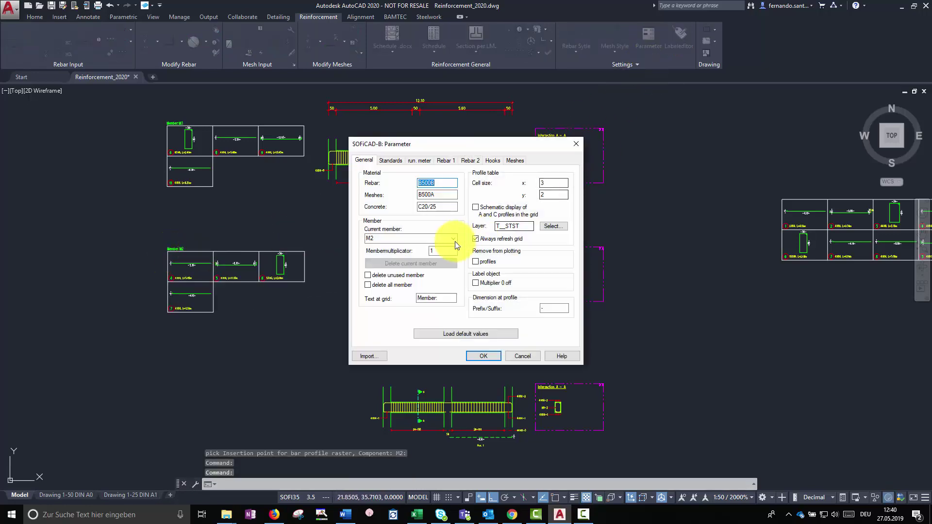
left_click(576, 143)
left_click(518, 28)
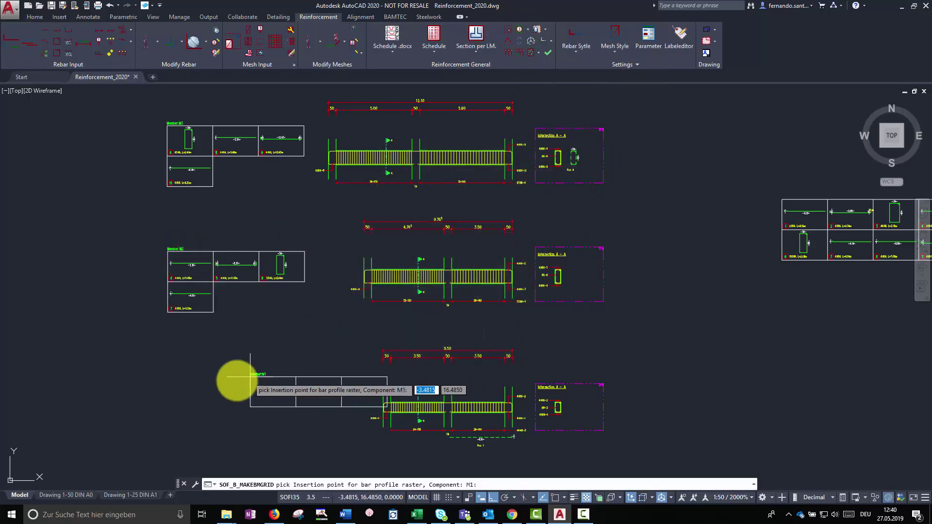
left_click(167, 393)
scroll(182, 422, "up", 4)
middle_click_drag(395, 141, 410, 335)
middle_click_drag(533, 137, 543, 327)
scroll(543, 328, "down", 5)
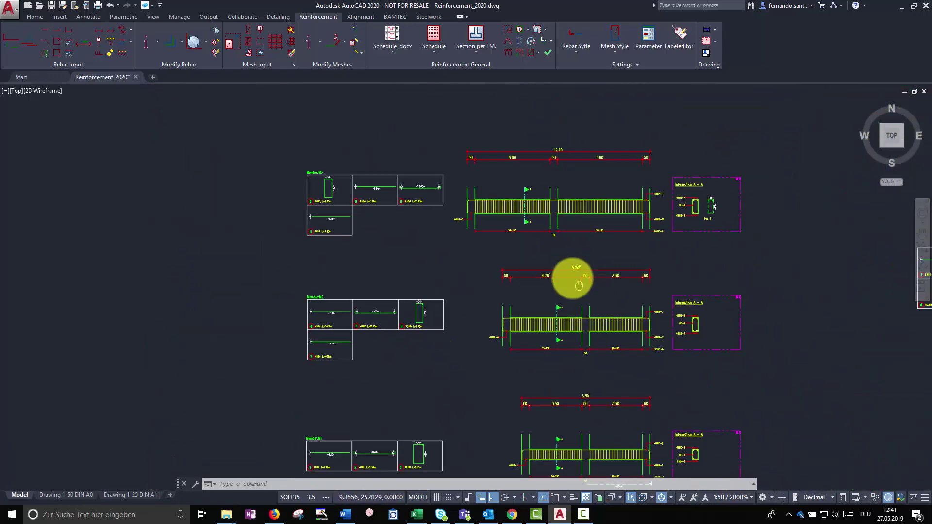
middle_click_drag(553, 260, 333, 239)
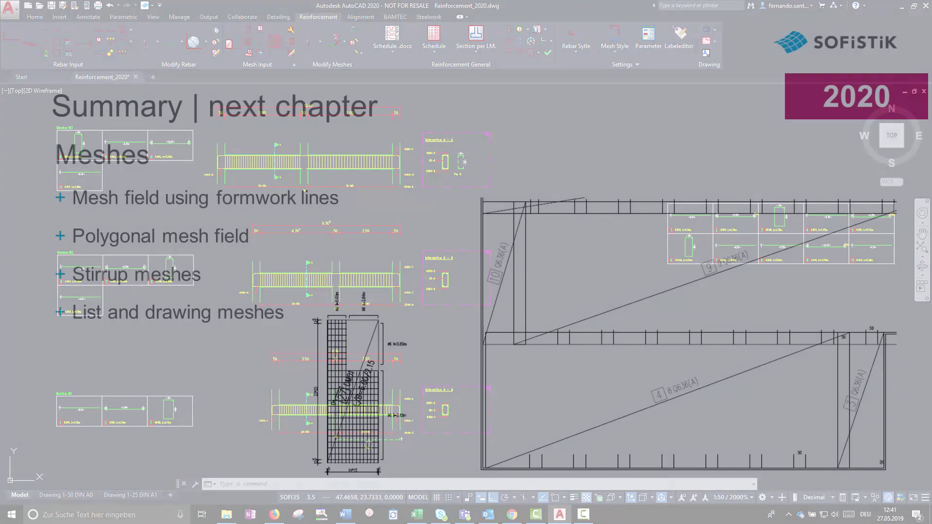